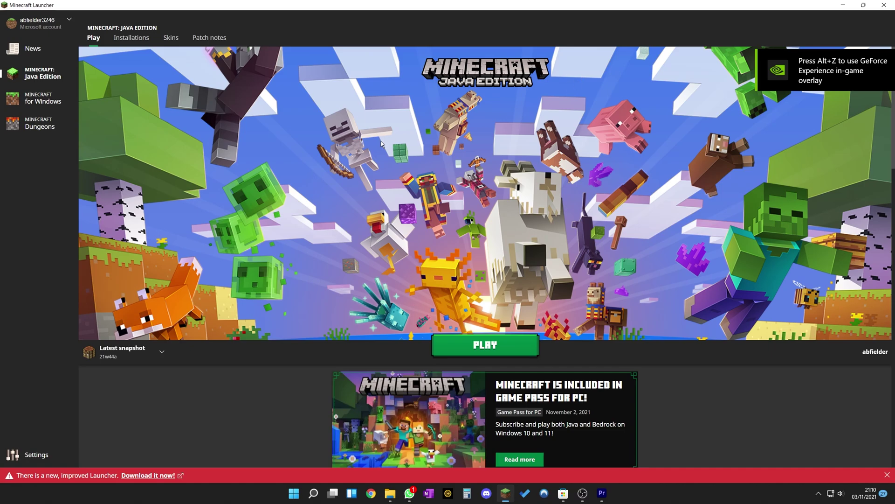
Step: Open the Microsoft Store listing for the new Minecraft Launcher from the download notice, maximize it, and review its details
{"action": "left_click", "coordinate": [164, 475]}
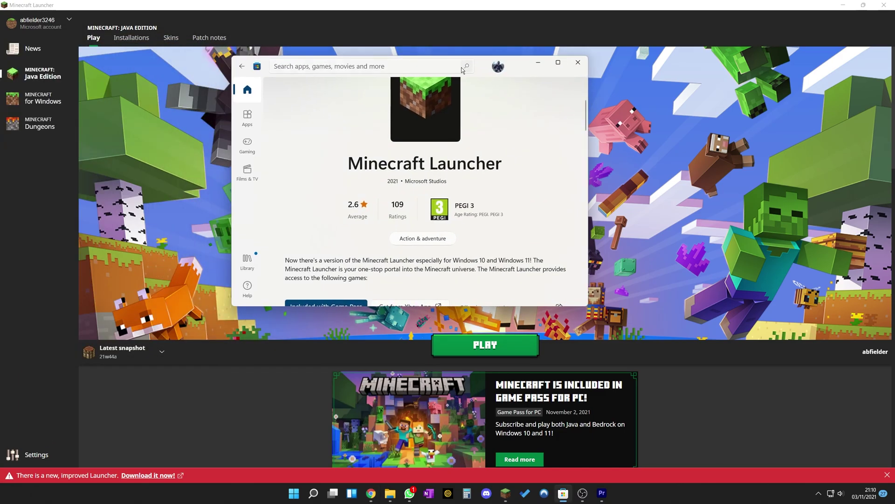
{"action": "double_click", "coordinate": [518, 68]}
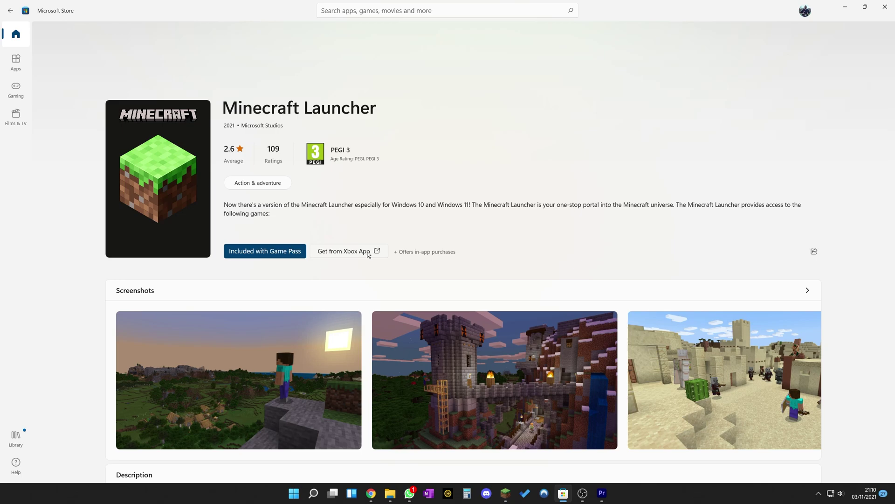
{"action": "scroll", "coordinate": [368, 255], "scroll_direction": "down", "scroll_amount": 10}
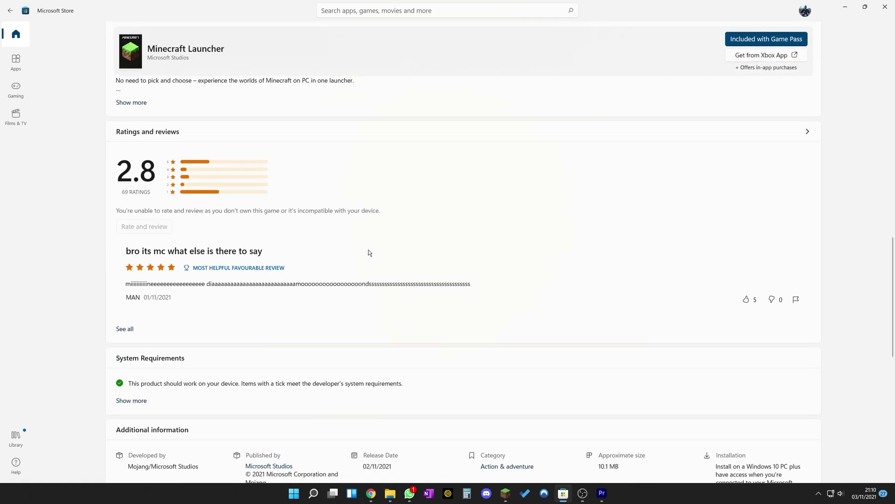
{"action": "scroll", "coordinate": [368, 253], "scroll_direction": "down", "scroll_amount": 5}
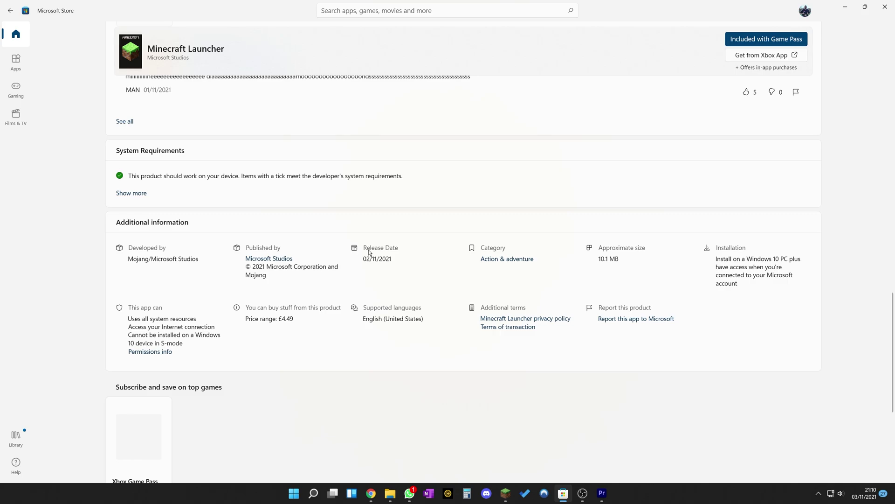
{"action": "scroll", "coordinate": [368, 252], "scroll_direction": "up", "scroll_amount": 15}
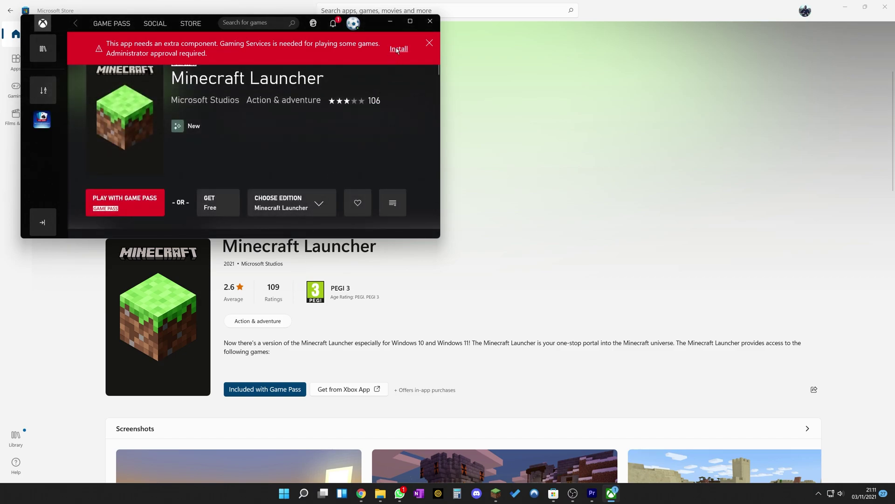
Step: Get the free Minecraft Launcher in the Xbox app and confirm the order in a maximized window
{"action": "left_click", "coordinate": [207, 204]}
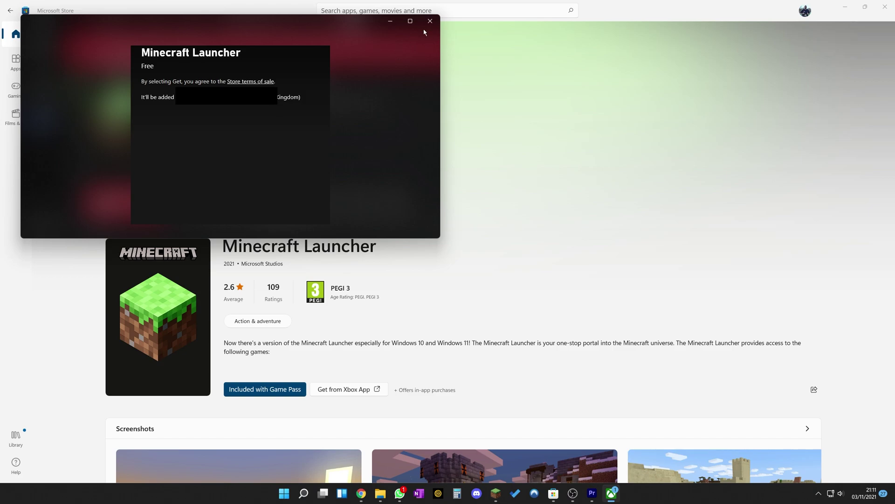
{"action": "left_click", "coordinate": [410, 20]}
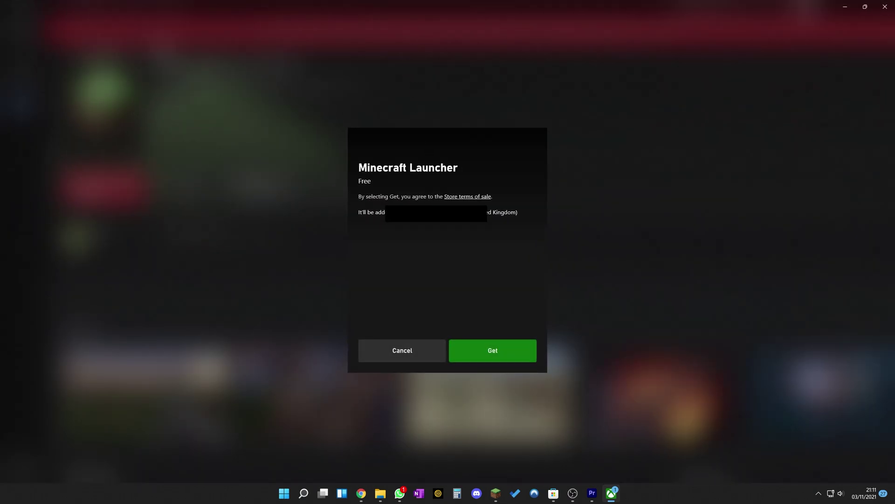
{"action": "left_click", "coordinate": [490, 356]}
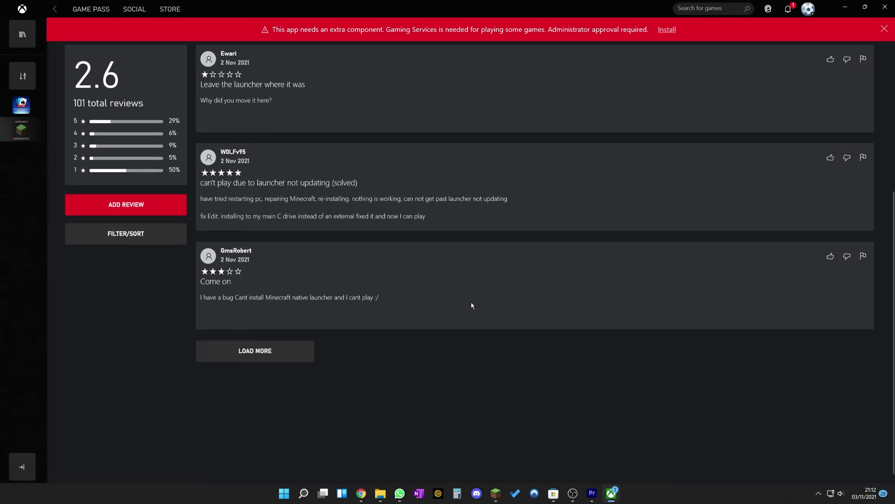
Step: Load more user reviews of the Minecraft Launcher and read through them
{"action": "left_click", "coordinate": [266, 342]}
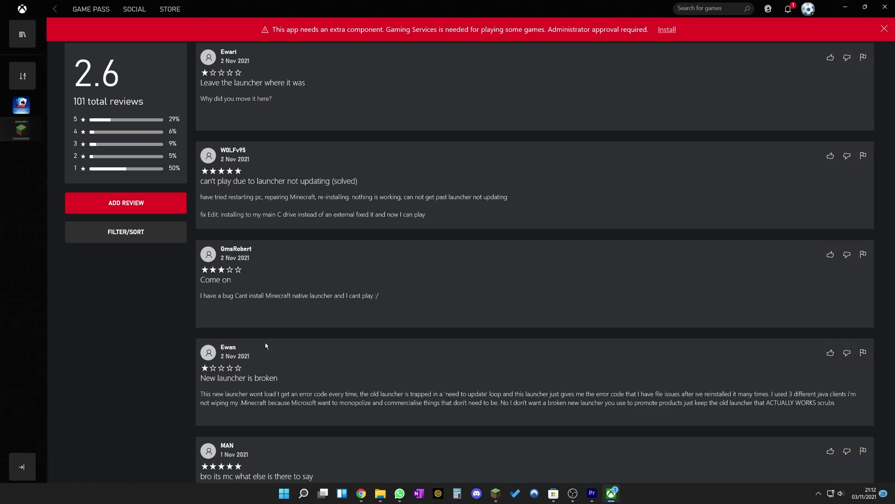
{"action": "scroll", "coordinate": [266, 345], "scroll_direction": "down", "scroll_amount": 3}
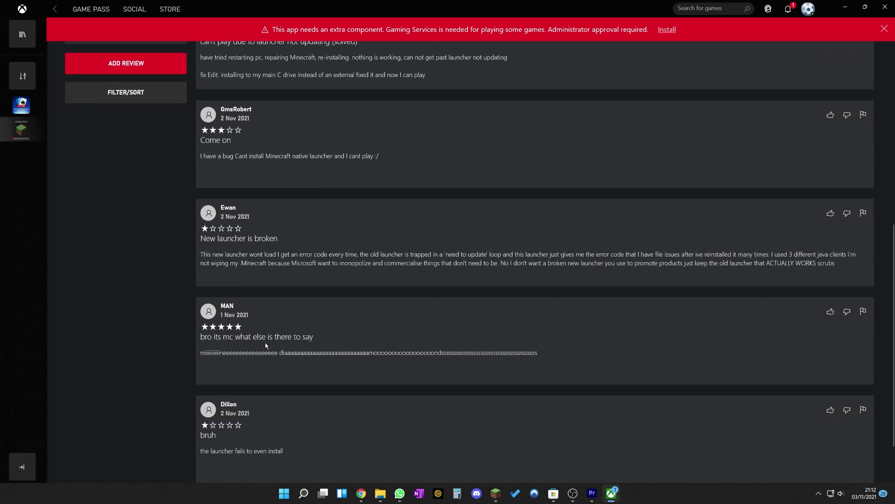
{"action": "scroll", "coordinate": [266, 346], "scroll_direction": "down", "scroll_amount": 2}
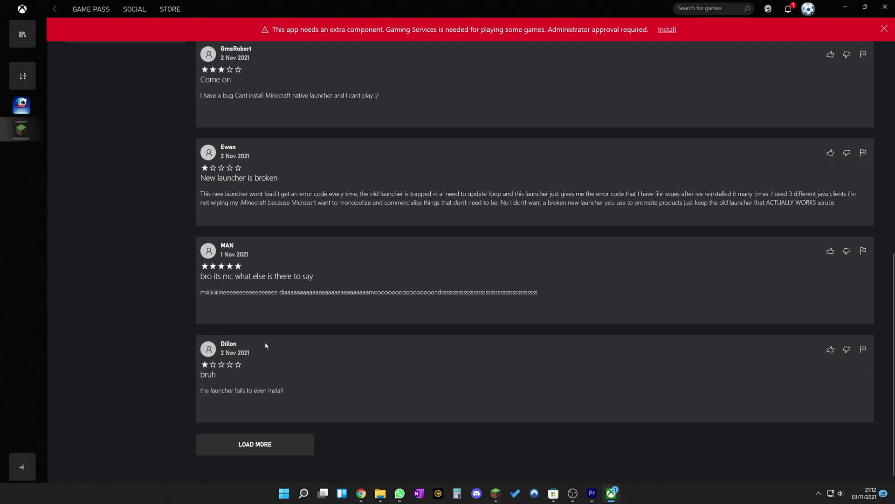
{"action": "left_click", "coordinate": [263, 445]}
{"action": "scroll", "coordinate": [263, 446], "scroll_direction": "down", "scroll_amount": 3}
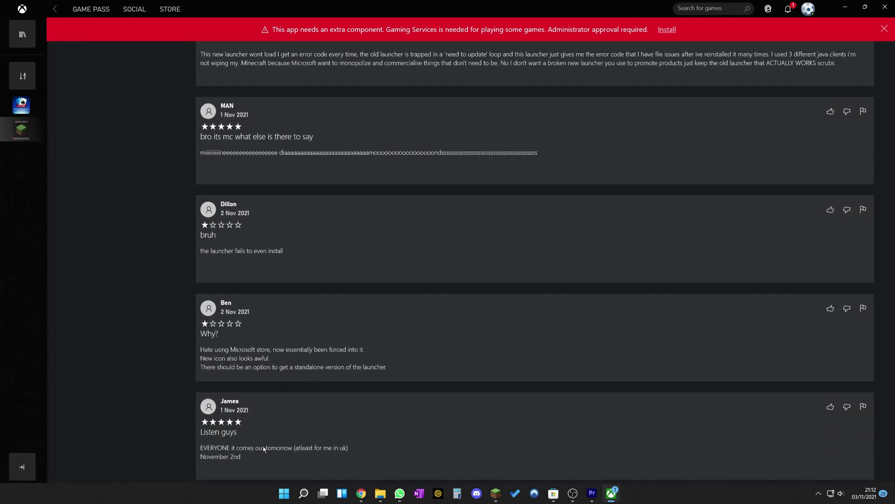
{"action": "scroll", "coordinate": [263, 446], "scroll_direction": "down", "scroll_amount": 3}
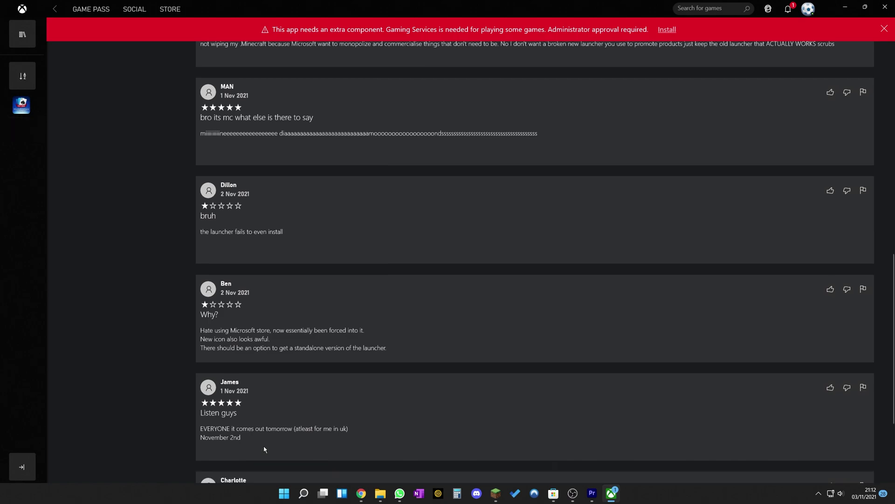
Step: Install the required Gaming Services component and return to the Minecraft Launcher's install status
{"action": "left_click", "coordinate": [668, 30]}
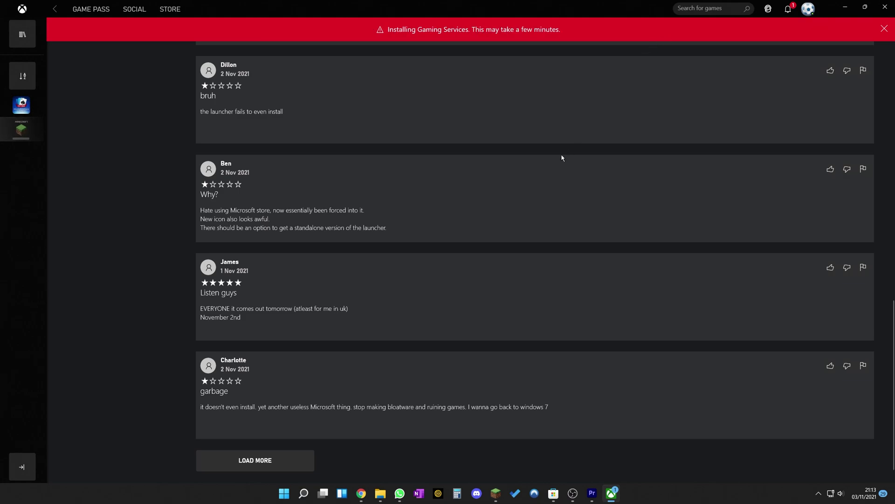
{"action": "scroll", "coordinate": [558, 174], "scroll_direction": "up", "scroll_amount": 7}
{"action": "scroll", "coordinate": [559, 175], "scroll_direction": "up", "scroll_amount": 8}
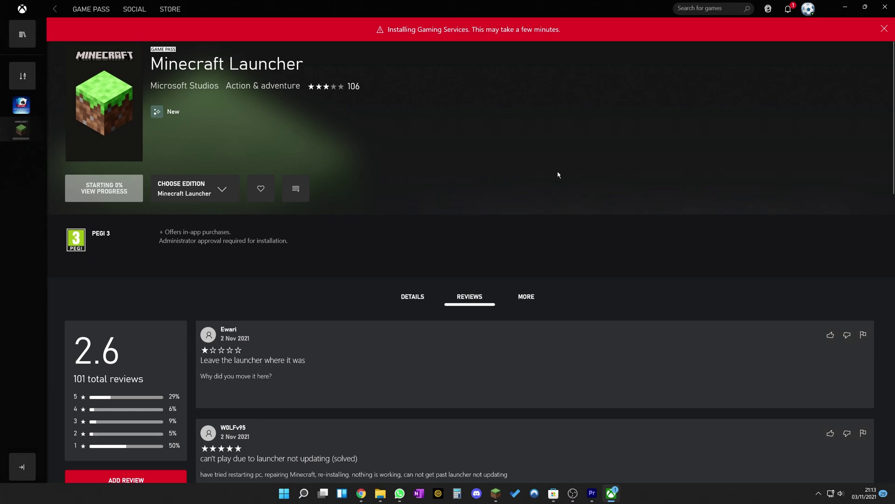
Step: Close the old Minecraft Launcher window and start the launcher again from the pinned Windows apps
{"action": "left_click", "coordinate": [614, 499]}
{"action": "left_click", "coordinate": [614, 499]}
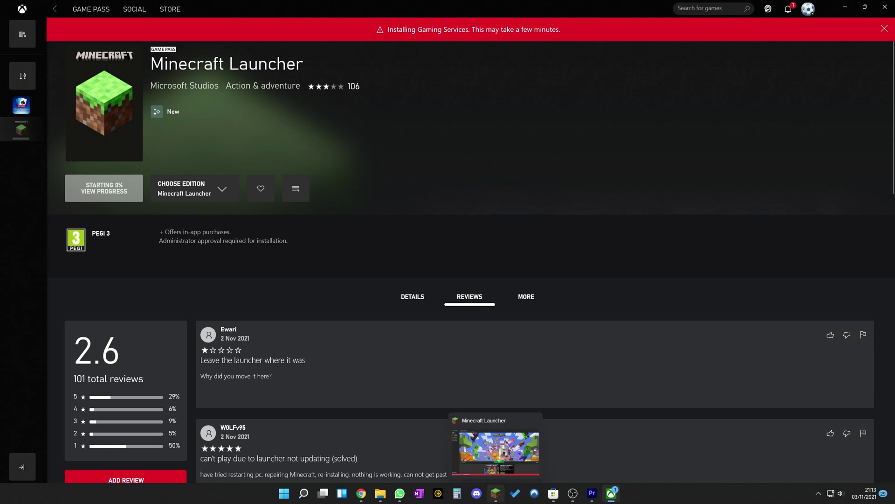
{"action": "left_click", "coordinate": [496, 494]}
{"action": "left_click", "coordinate": [885, 5]}
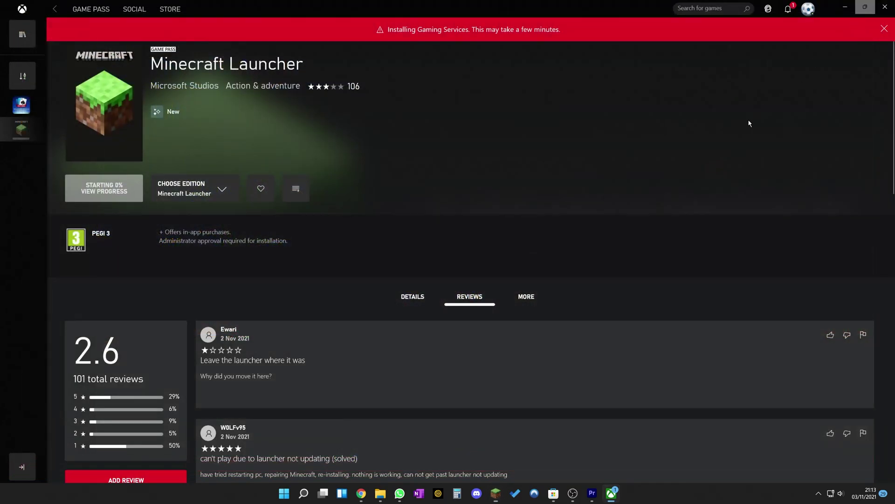
{"action": "left_click", "coordinate": [277, 492]}
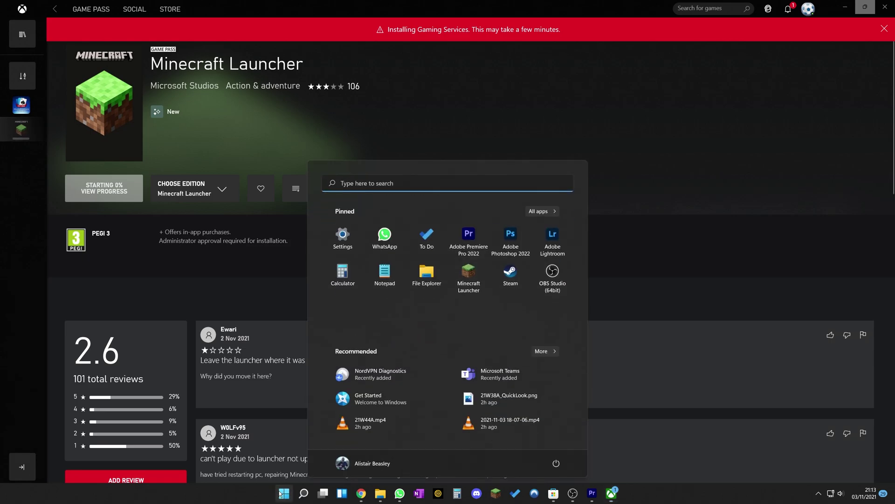
{"action": "left_click", "coordinate": [477, 281]}
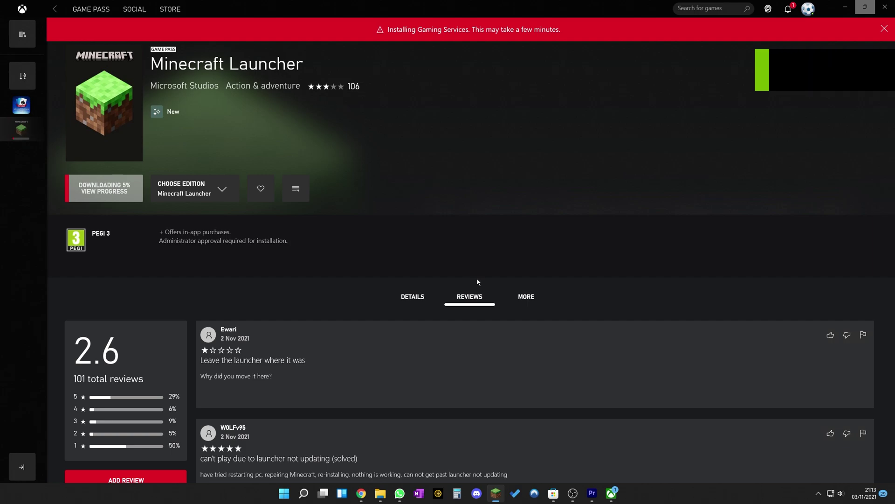
Step: Pause and resume all installs in the Xbox app's install queue to restart the Minecraft Launcher download
{"action": "left_click", "coordinate": [137, 190]}
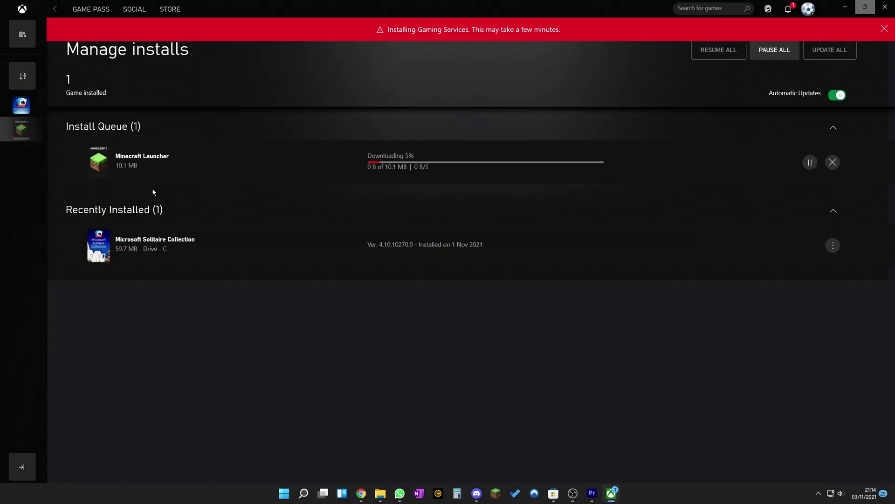
{"action": "left_click", "coordinate": [889, 31]}
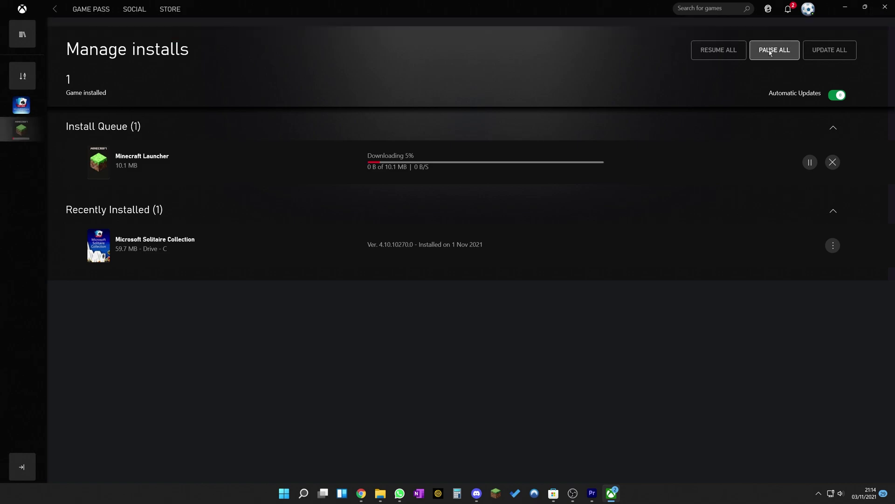
{"action": "left_click", "coordinate": [753, 53]}
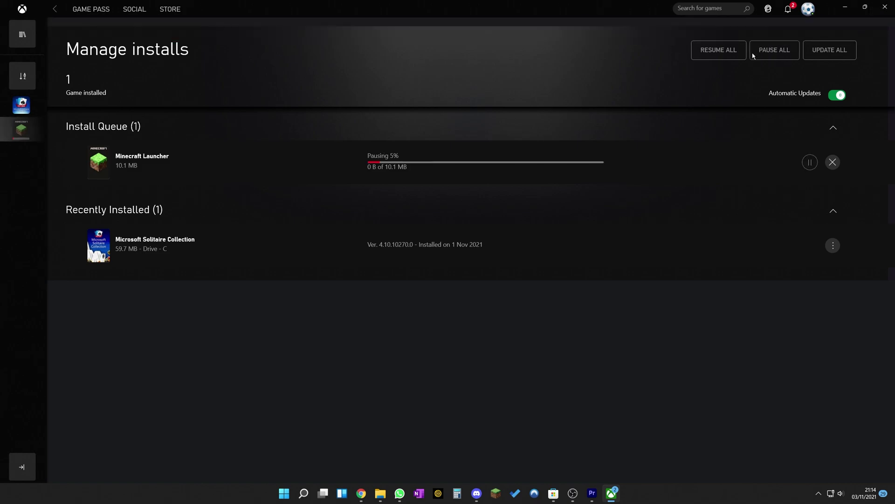
{"action": "left_click", "coordinate": [725, 51]}
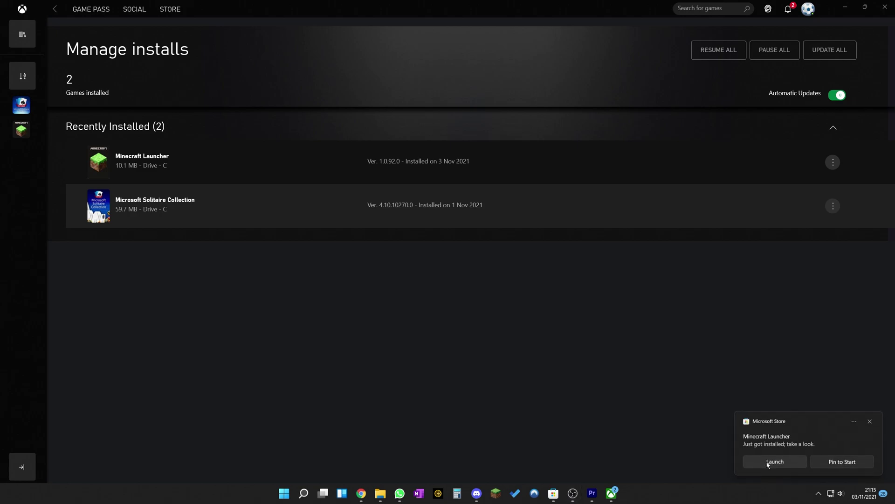
Step: Launch the newly installed Minecraft Launcher, maximize it, and sign in with the existing Microsoft account
{"action": "left_click", "coordinate": [768, 464]}
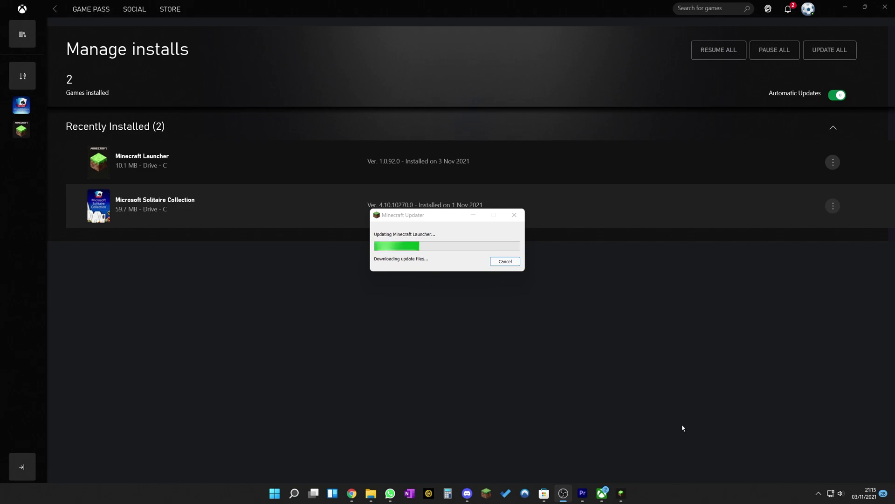
{"action": "mouse_move", "coordinate": [625, 494]}
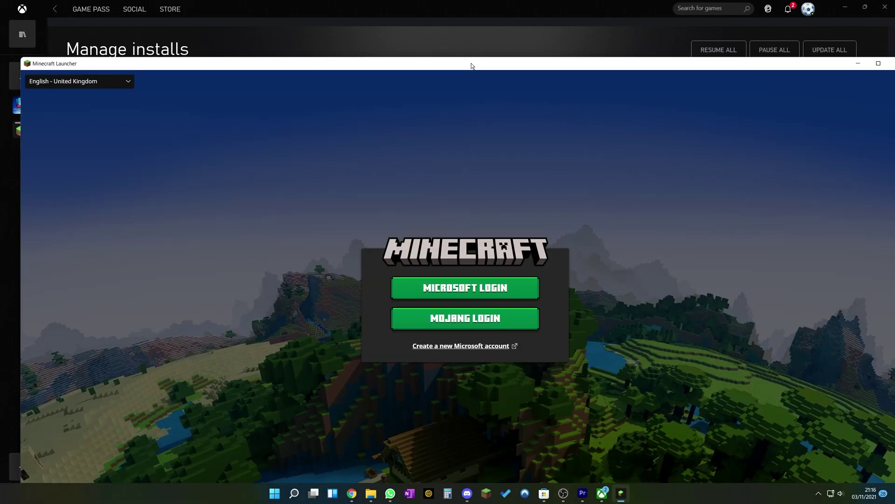
{"action": "double_click", "coordinate": [471, 64]}
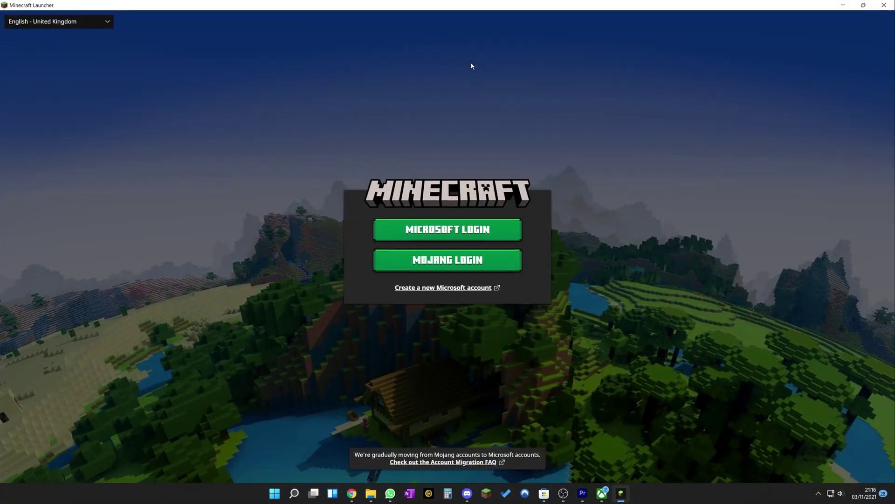
{"action": "left_click", "coordinate": [440, 229]}
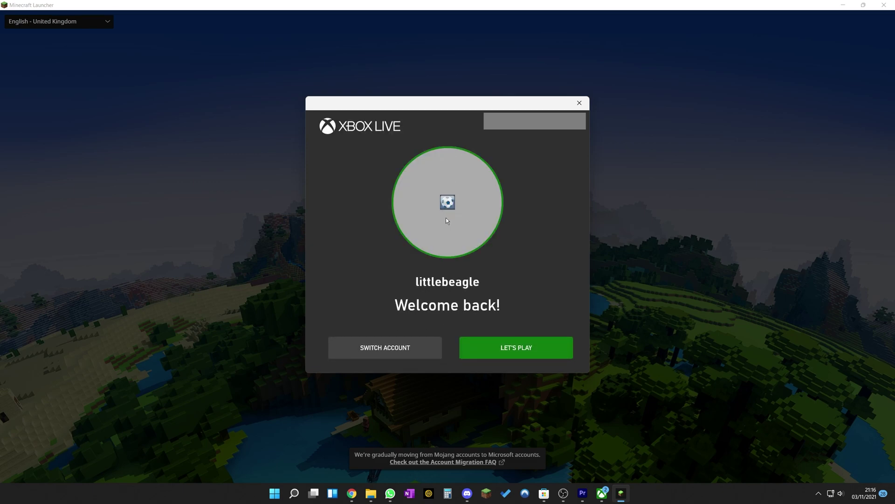
{"action": "left_click", "coordinate": [494, 350]}
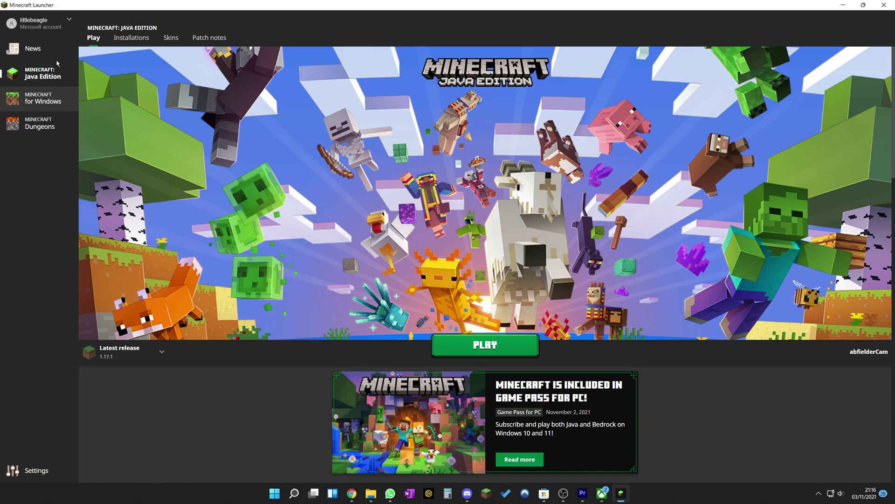
Step: Look through the account options and the list of Java Edition versions available to play
{"action": "left_click", "coordinate": [64, 23]}
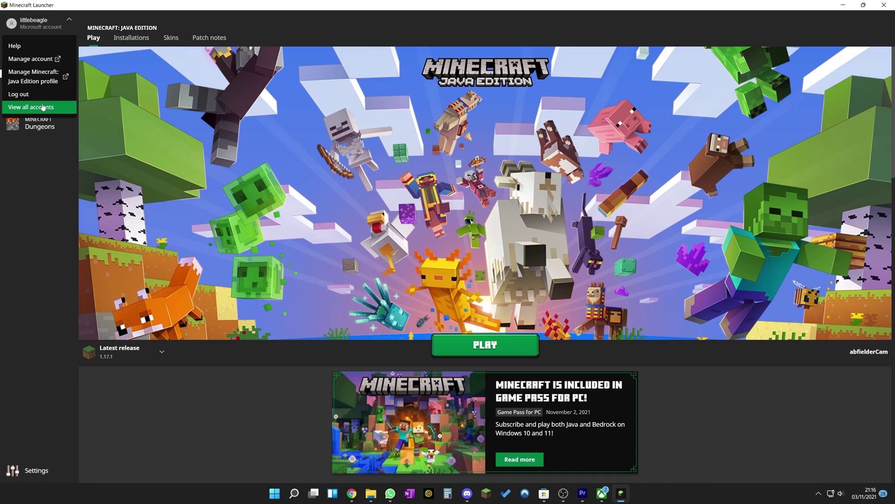
{"action": "left_click", "coordinate": [154, 357]}
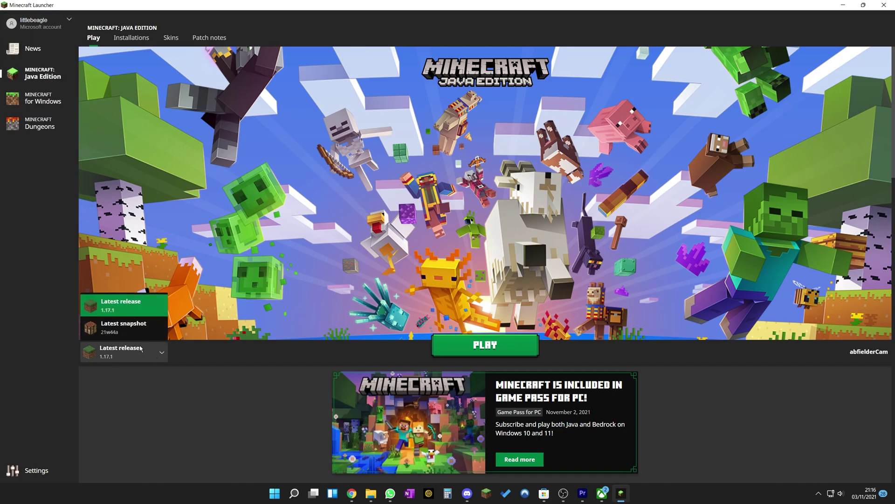
{"action": "left_click", "coordinate": [141, 348]}
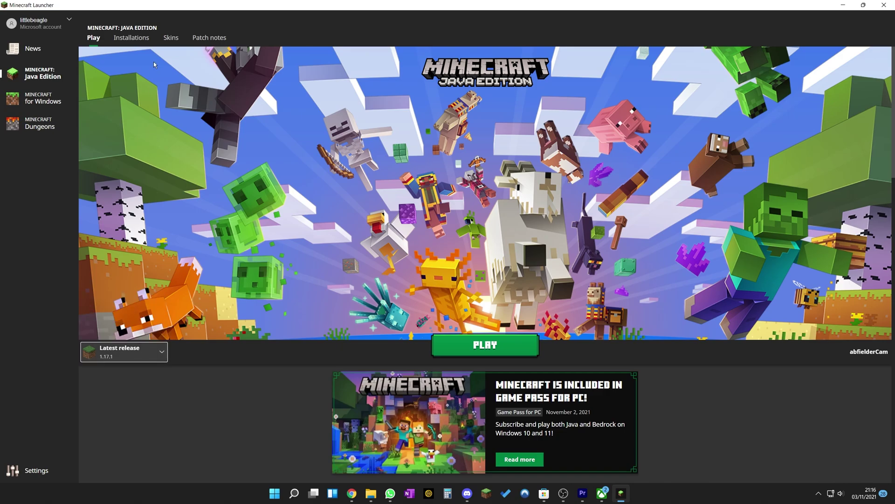
Step: Open the game folder of the Latest release installation and go up to its parent Roaming folder
{"action": "left_click", "coordinate": [141, 40]}
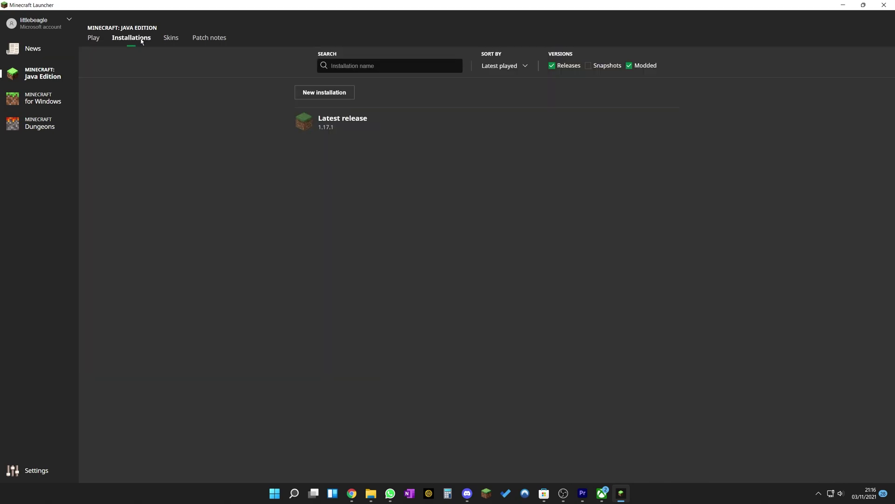
{"action": "mouse_move", "coordinate": [344, 120]}
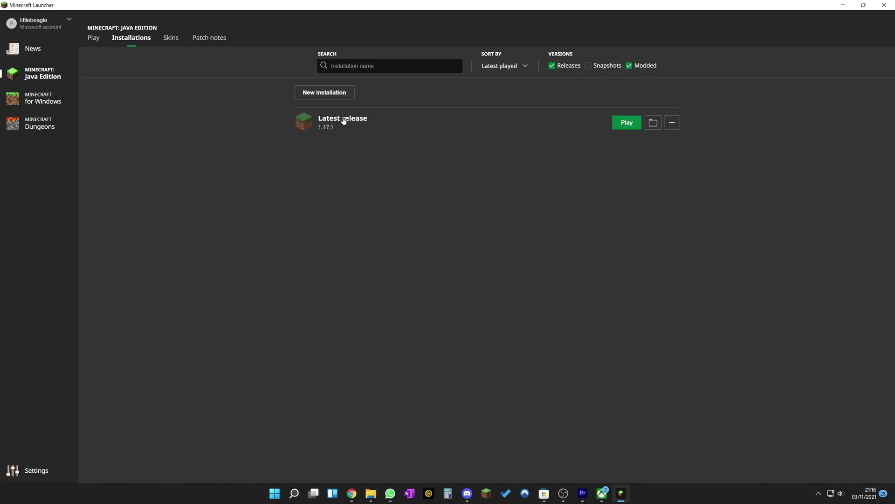
{"action": "left_click", "coordinate": [653, 122]}
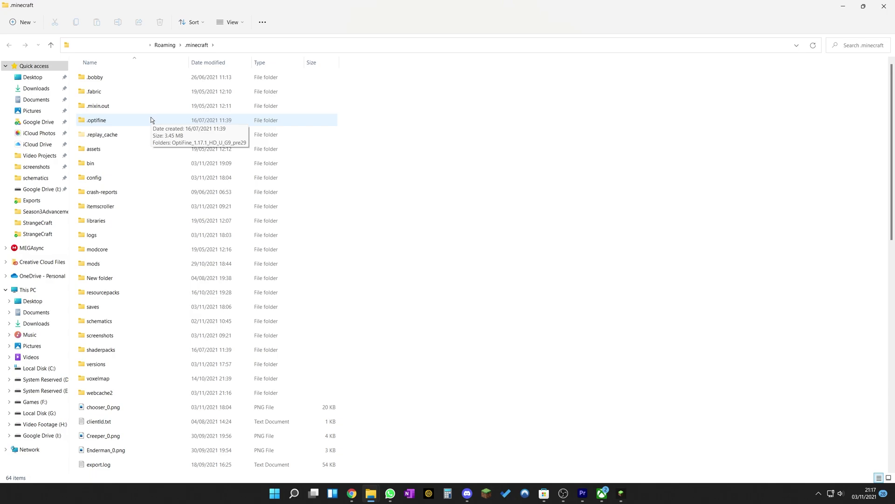
{"action": "left_click", "coordinate": [164, 45]}
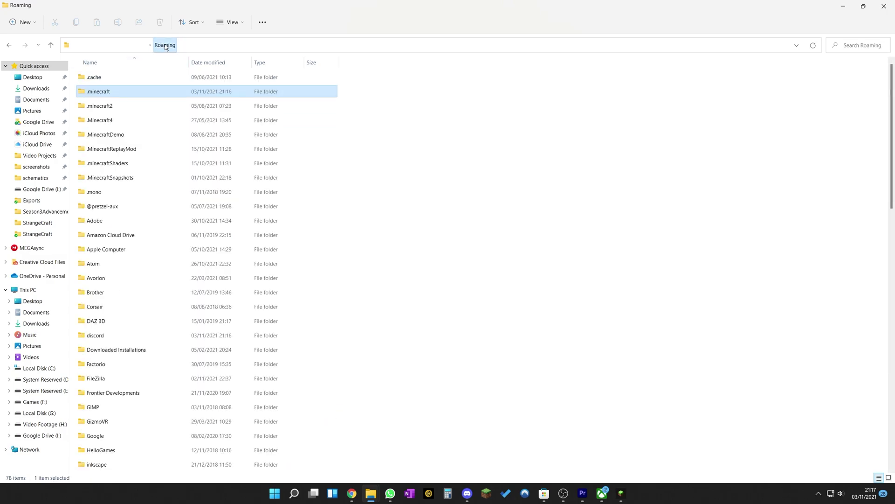
Step: Look through the mods folder inside .minecraft, return to .minecraft, and close the file window
{"action": "double_click", "coordinate": [99, 92]}
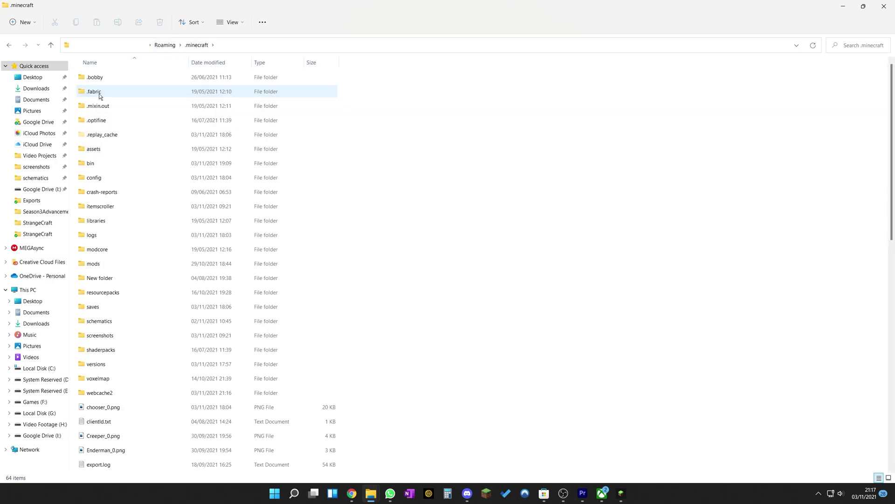
{"action": "double_click", "coordinate": [101, 266]}
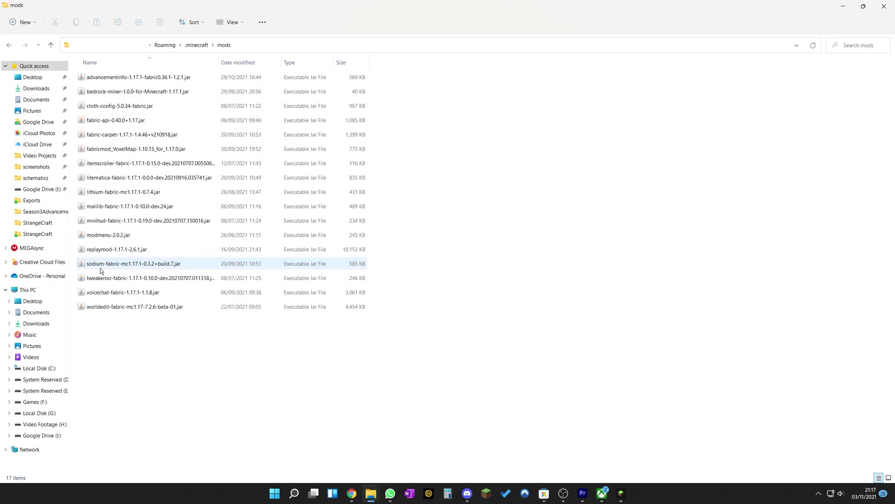
{"action": "left_click", "coordinate": [193, 45]}
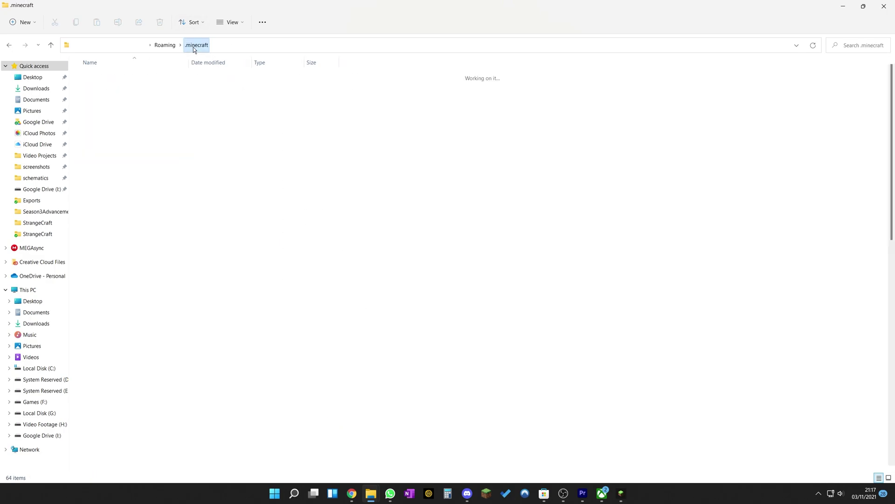
{"action": "left_click", "coordinate": [884, 6]}
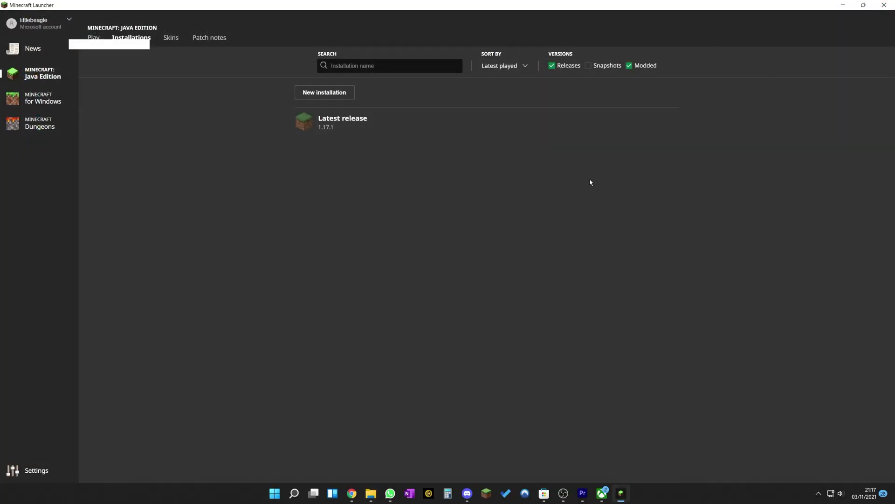
Step: Start a new installation, set its version to release fabric-loader-0.11.6-1.17.1, and check its additional Java options
{"action": "left_click", "coordinate": [337, 92]}
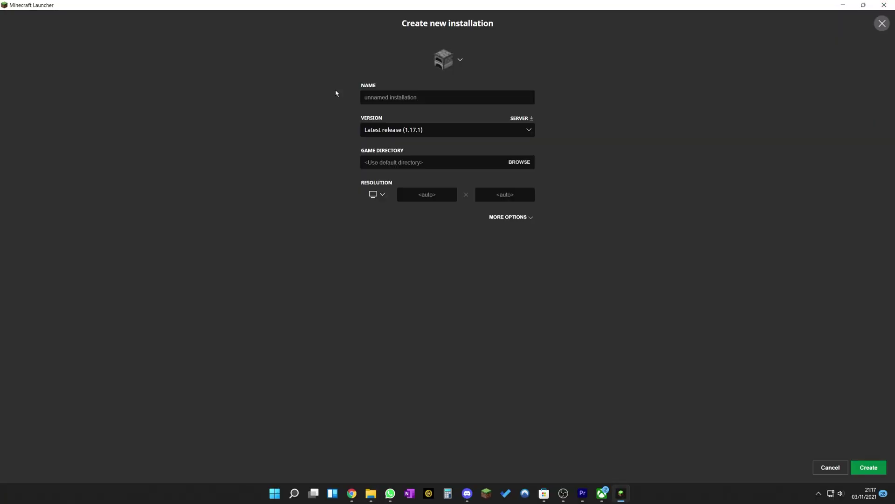
{"action": "left_click", "coordinate": [484, 131]}
{"action": "scroll", "coordinate": [484, 181], "scroll_direction": "down", "scroll_amount": 3}
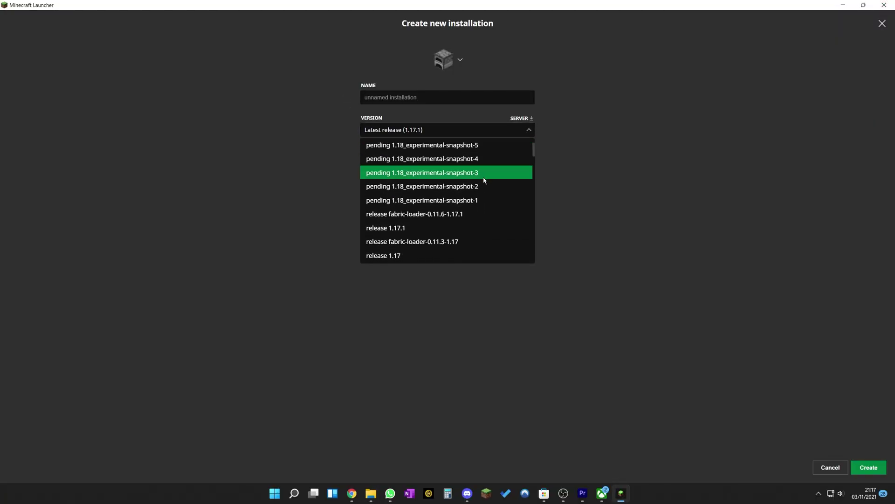
{"action": "left_click", "coordinate": [475, 214]}
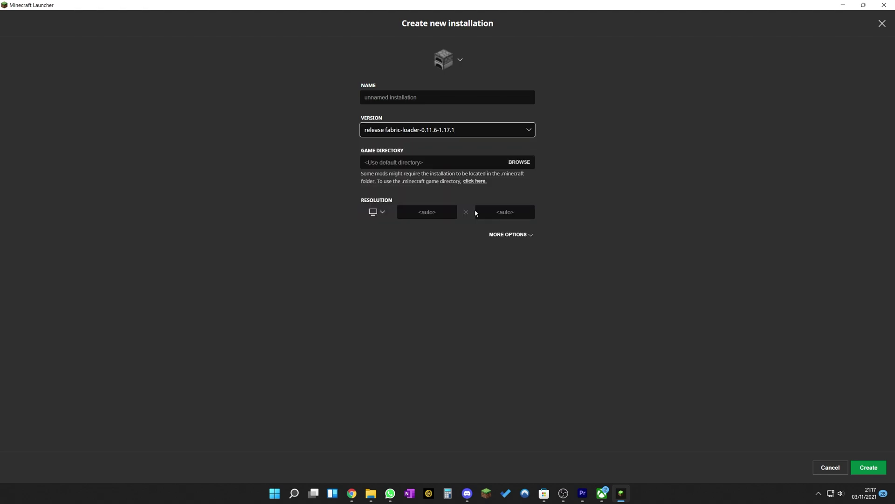
{"action": "left_click", "coordinate": [514, 235]}
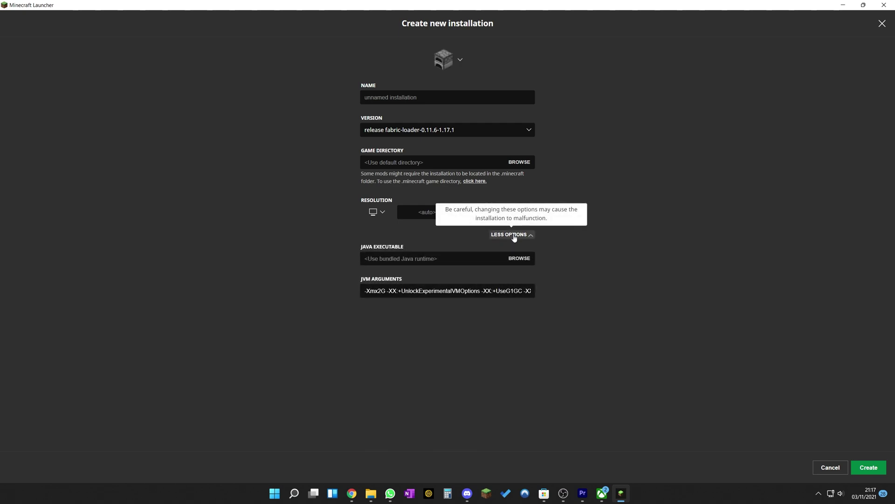
{"action": "left_click", "coordinate": [515, 235]}
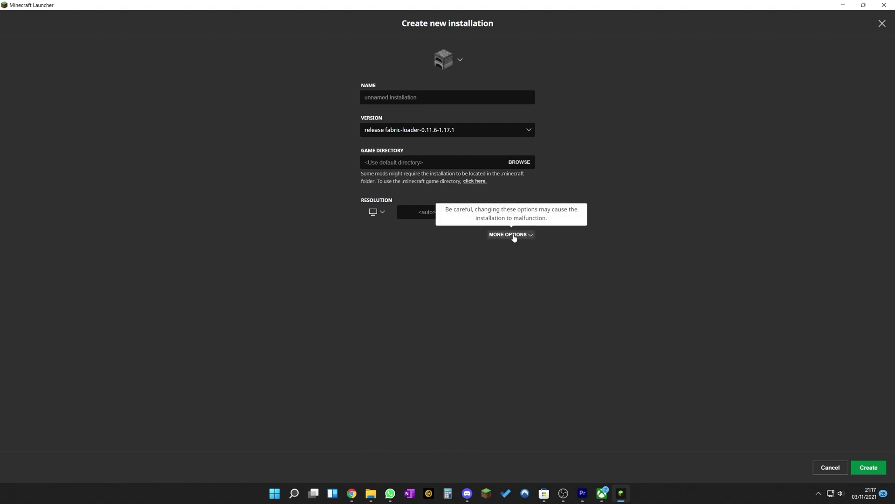
Step: Name the new installation Fabric 1.17.1 and create it
{"action": "left_click", "coordinate": [466, 97]}
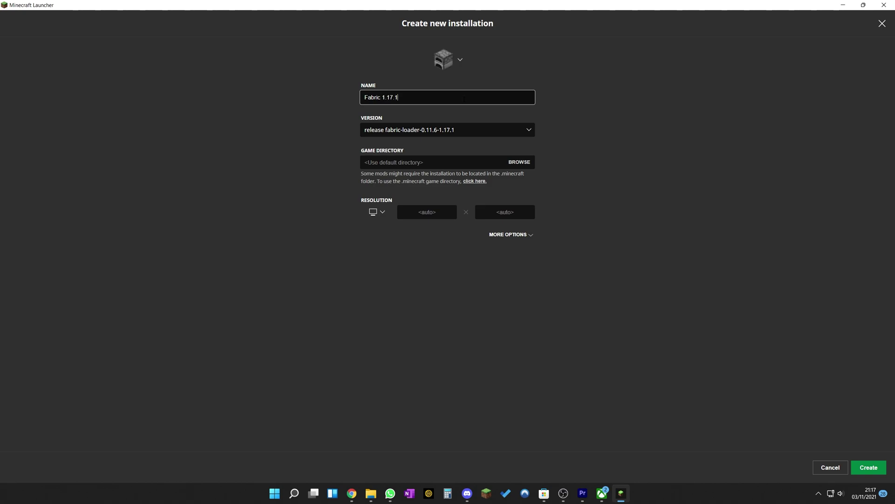
{"action": "left_click", "coordinate": [866, 463]}
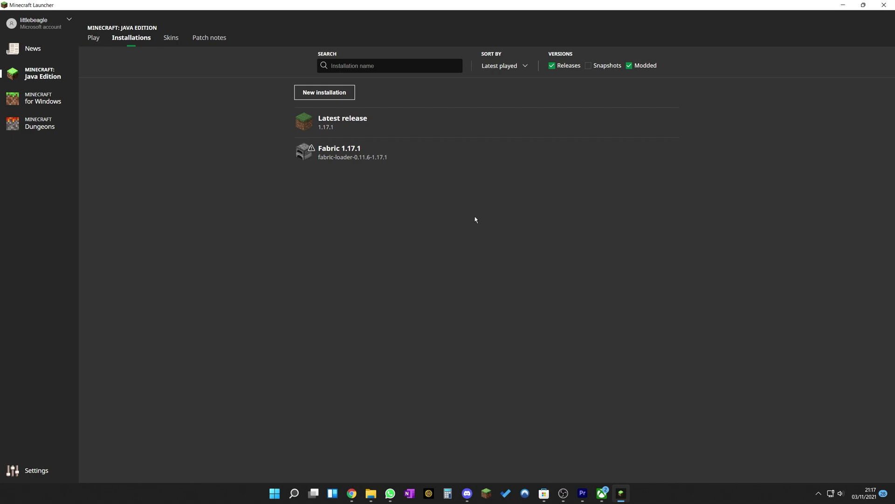
{"action": "mouse_move", "coordinate": [396, 169]}
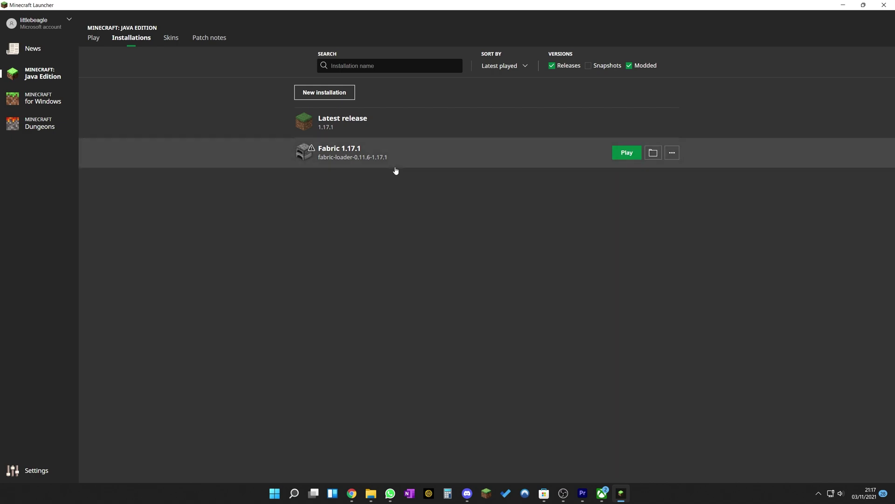
Step: View the Java Edition skin library and the further options for the News Presenter skin
{"action": "left_click", "coordinate": [171, 38]}
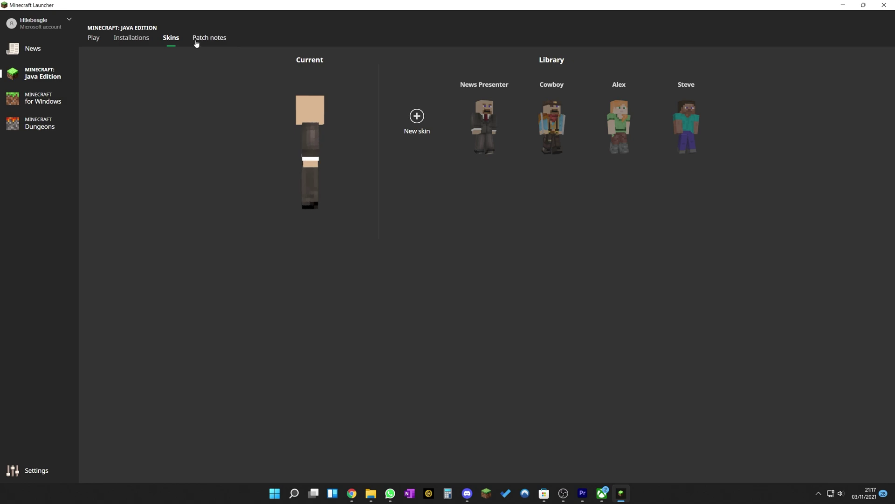
{"action": "mouse_move", "coordinate": [485, 156]}
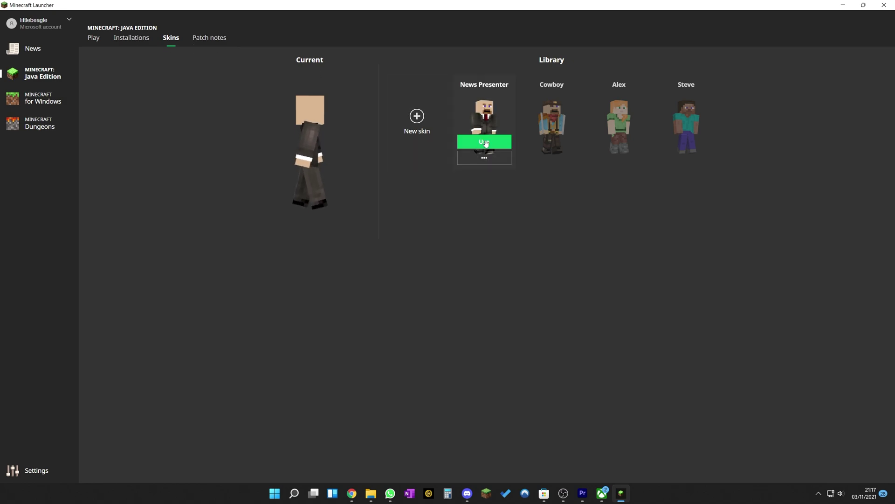
{"action": "left_click", "coordinate": [488, 159]}
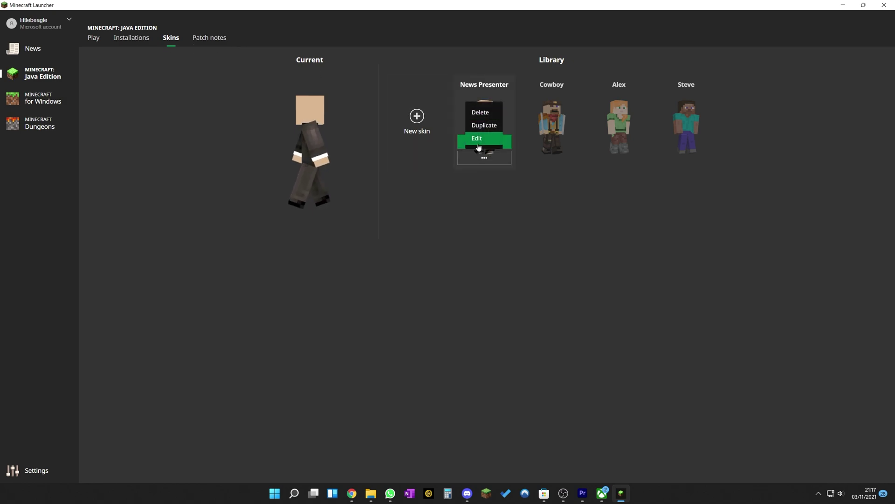
Step: Include snapshots in both the patch notes and the Java Edition installations list
{"action": "left_click", "coordinate": [211, 42]}
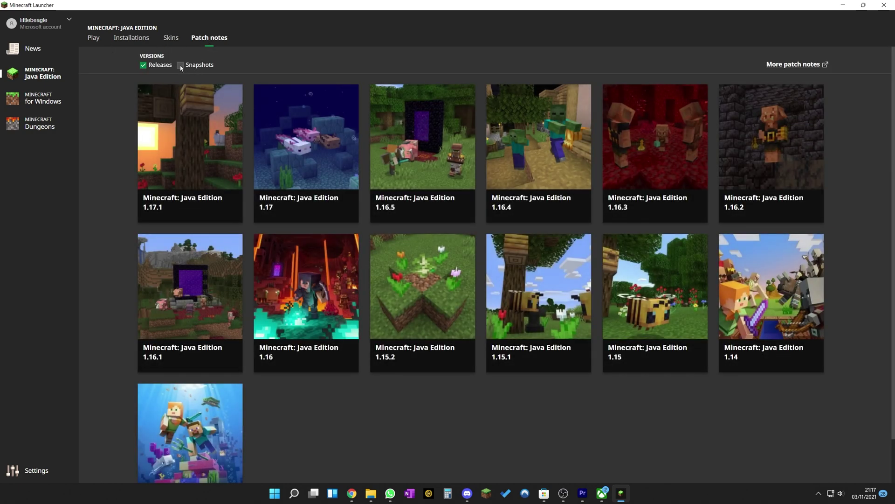
{"action": "left_click", "coordinate": [180, 65]}
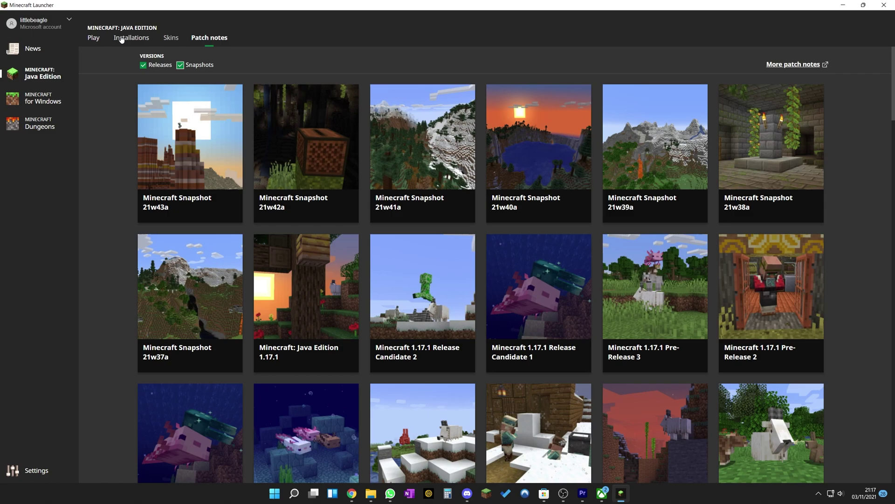
{"action": "left_click", "coordinate": [125, 39]}
{"action": "left_click", "coordinate": [594, 66]}
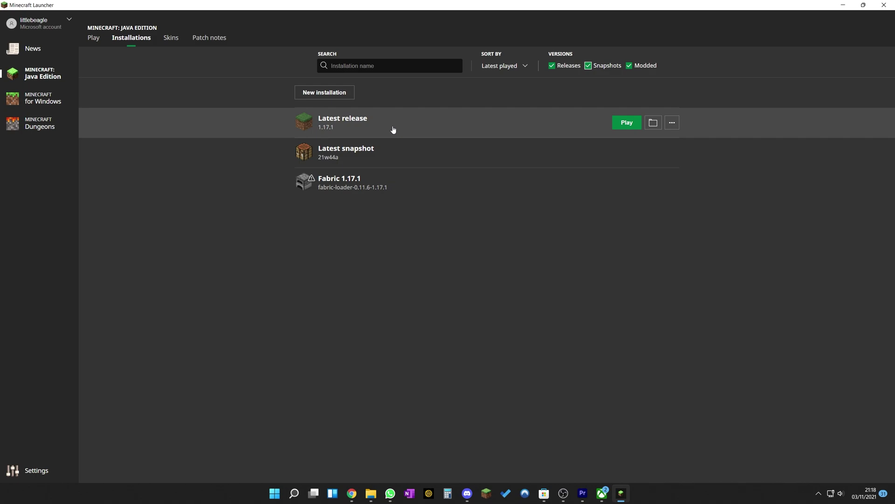
Step: View all launcher accounts from the Java Edition play page and switch to a different Microsoft account
{"action": "left_click", "coordinate": [93, 38]}
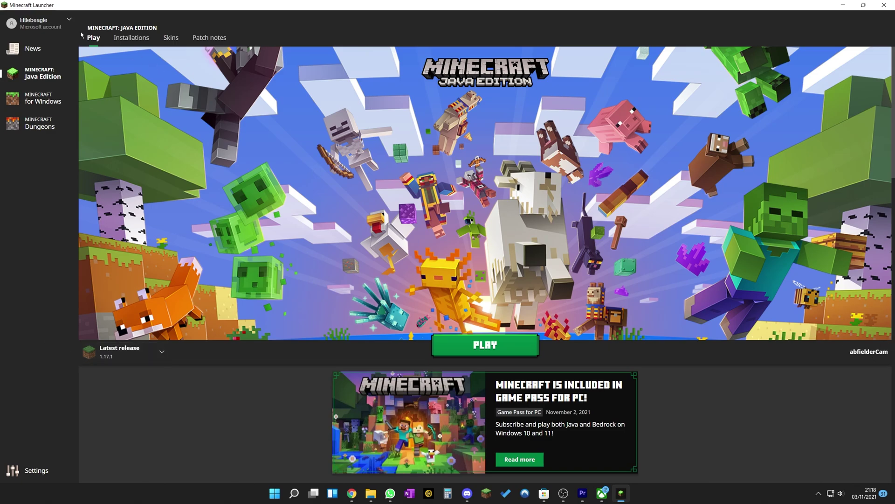
{"action": "left_click", "coordinate": [66, 21]}
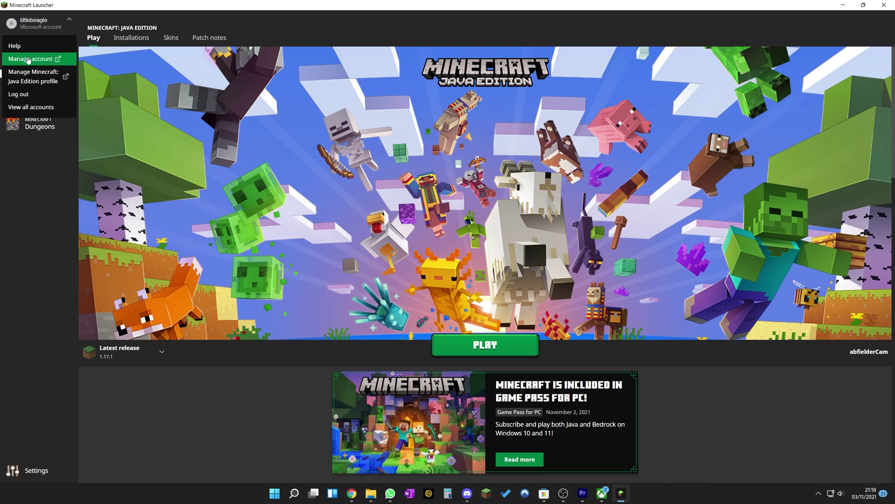
{"action": "left_click", "coordinate": [24, 108]}
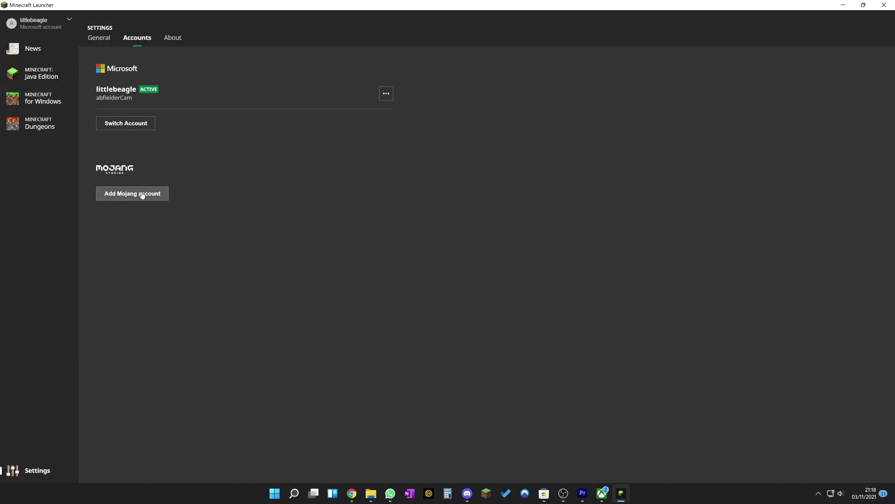
{"action": "left_click", "coordinate": [133, 129]}
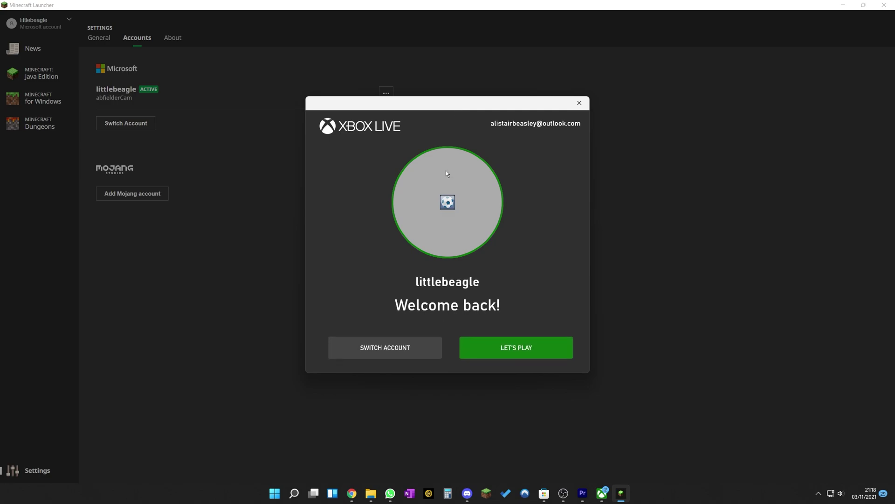
{"action": "left_click", "coordinate": [410, 345]}
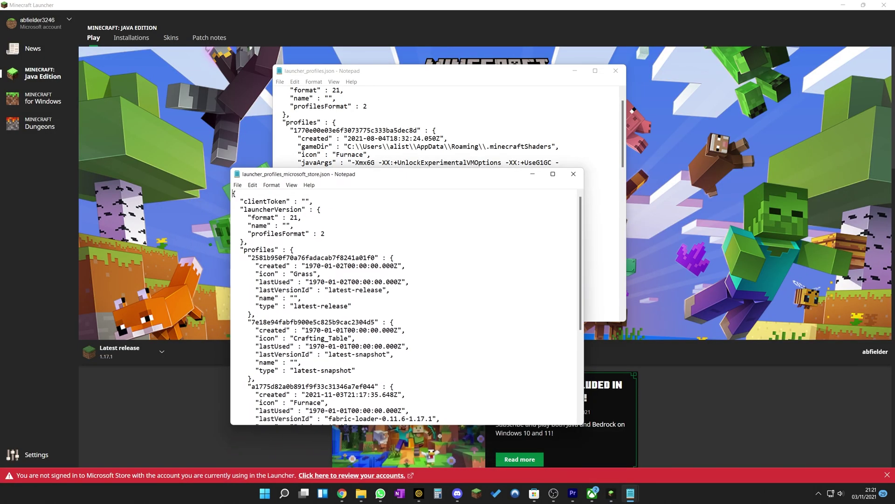
Step: Read through the profiles and settings in launcher_profiles_microsoft_store.json
{"action": "scroll", "coordinate": [399, 258], "scroll_direction": "down", "scroll_amount": 1}
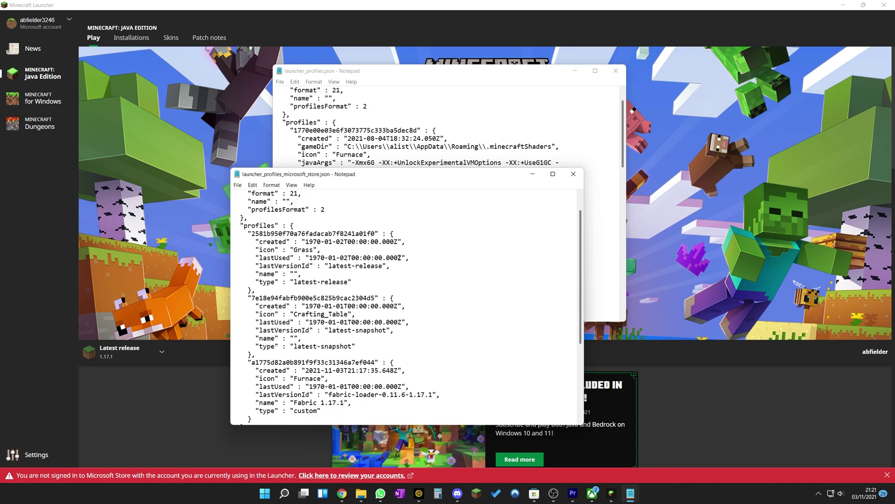
{"action": "scroll", "coordinate": [399, 258], "scroll_direction": "down", "scroll_amount": 1}
{"action": "scroll", "coordinate": [399, 257], "scroll_direction": "down", "scroll_amount": 2}
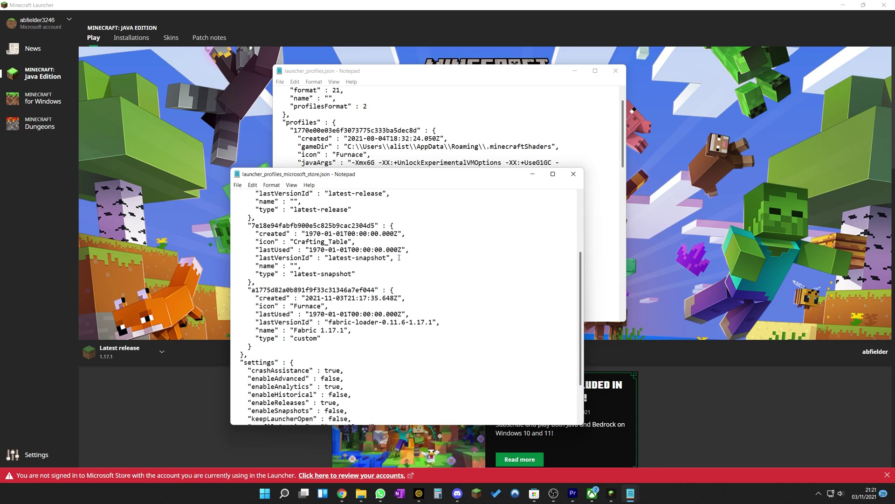
{"action": "scroll", "coordinate": [400, 258], "scroll_direction": "down", "scroll_amount": 3}
{"action": "scroll", "coordinate": [399, 257], "scroll_direction": "up", "scroll_amount": 6}
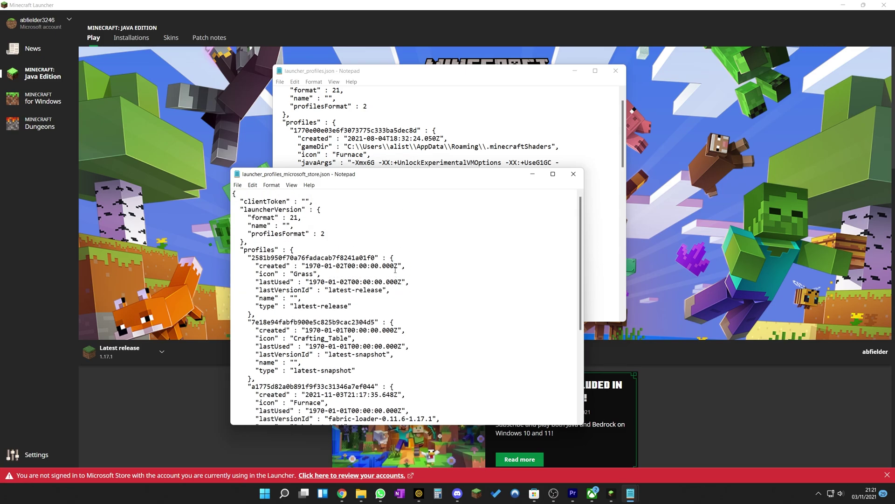
{"action": "scroll", "coordinate": [395, 270], "scroll_direction": "down", "scroll_amount": 3}
{"action": "scroll", "coordinate": [396, 269], "scroll_direction": "down", "scroll_amount": 2}
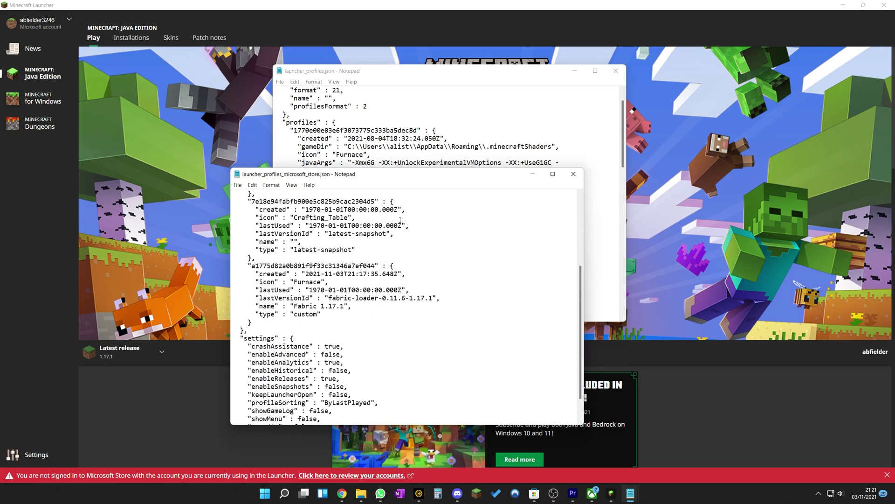
Step: Read through the installation profiles and settings in launcher_profiles.json
{"action": "left_click", "coordinate": [420, 157]}
{"action": "scroll", "coordinate": [421, 191], "scroll_direction": "down", "scroll_amount": 5}
{"action": "scroll", "coordinate": [421, 191], "scroll_direction": "down", "scroll_amount": 10}
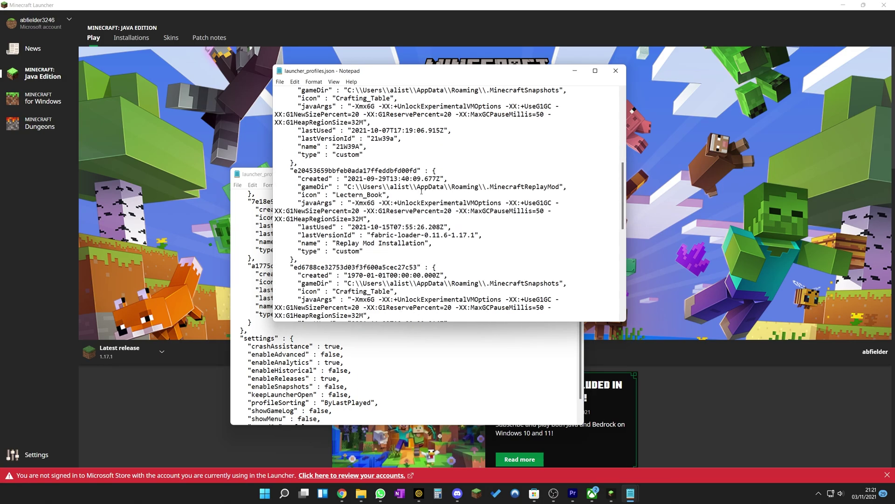
{"action": "scroll", "coordinate": [421, 191], "scroll_direction": "down", "scroll_amount": 5}
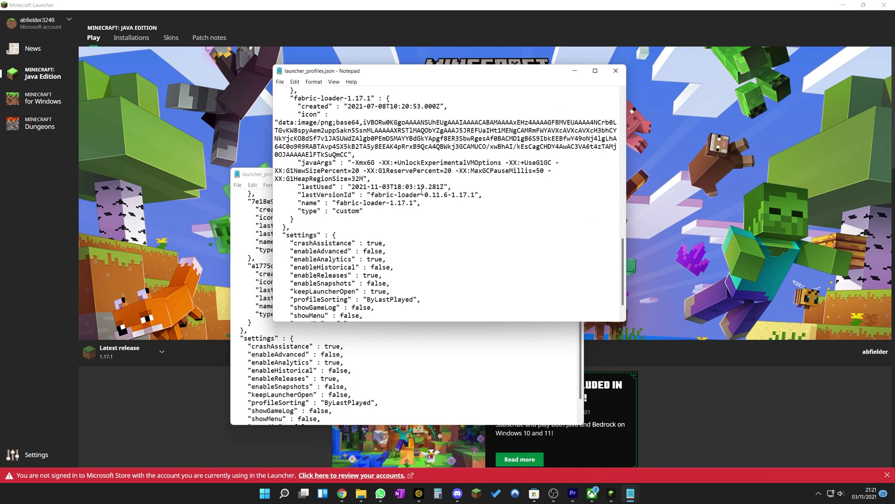
Step: Arrange the windows of launcher_profiles_microsoft_store.json and launcher_profiles.json side by side for comparison
{"action": "left_click_drag", "start_coordinate": [393, 71], "coordinate": [517, 153]}
{"action": "left_click_drag", "start_coordinate": [362, 175], "coordinate": [219, 149]}
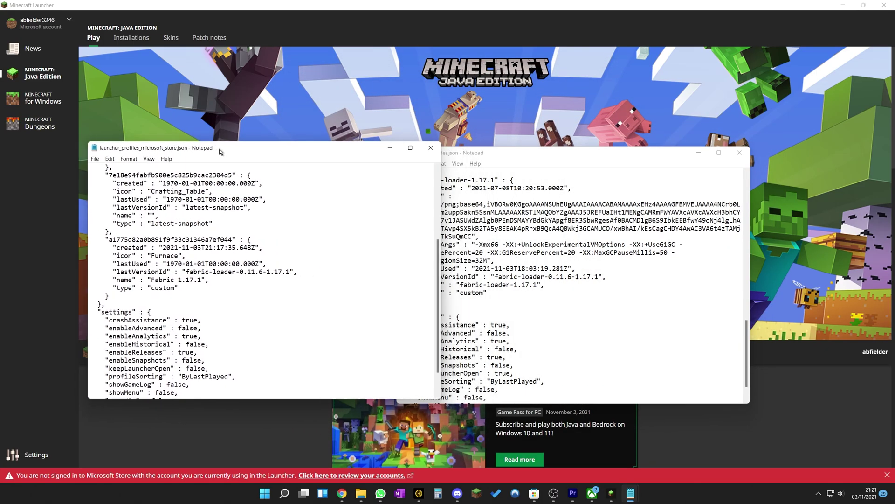
{"action": "left_click_drag", "start_coordinate": [502, 153], "coordinate": [550, 148]}
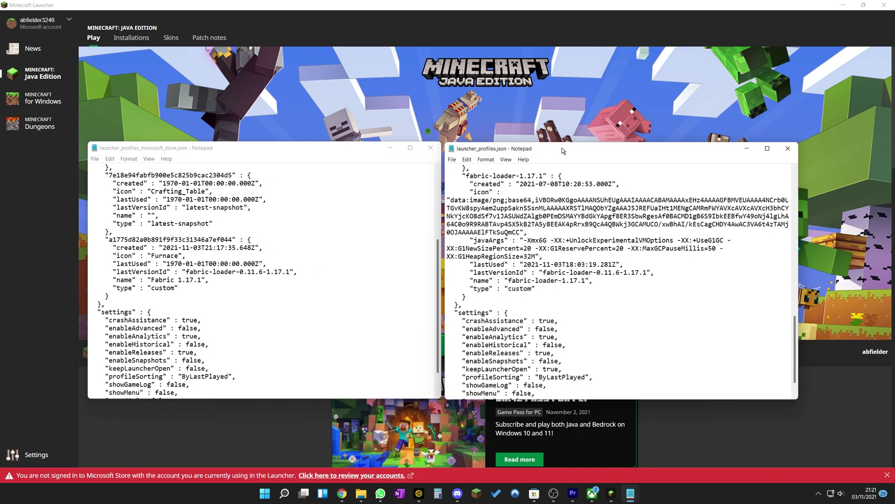
Step: Compare the profile entries of the two launcher profile files from their beginnings, then close launcher_profiles.json
{"action": "scroll", "coordinate": [525, 222], "scroll_direction": "up", "scroll_amount": 15}
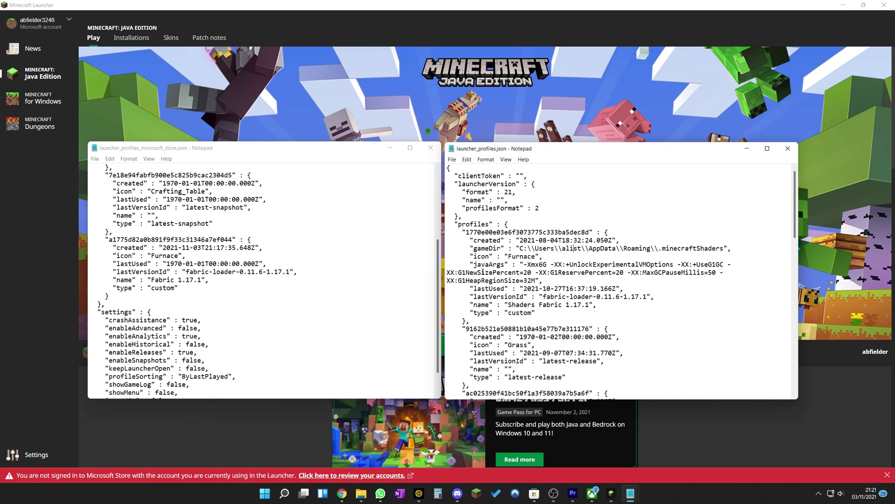
{"action": "scroll", "coordinate": [324, 271], "scroll_direction": "up", "scroll_amount": 5}
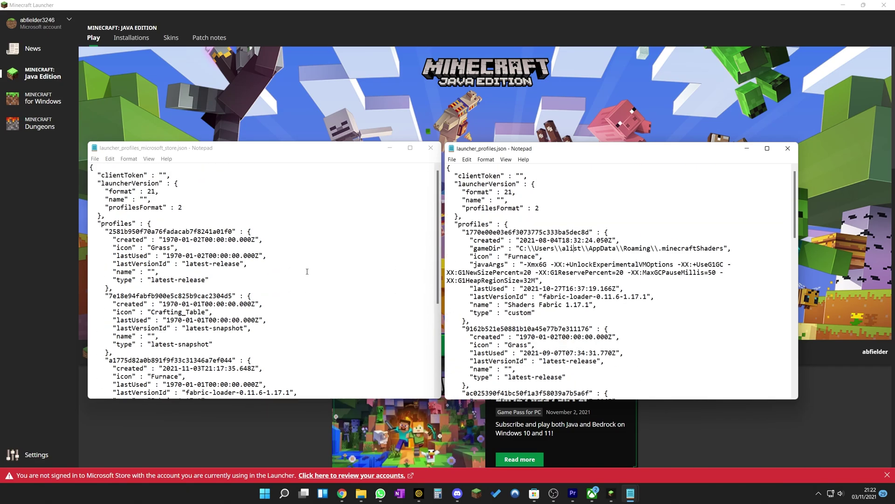
{"action": "scroll", "coordinate": [307, 271], "scroll_direction": "down", "scroll_amount": 6}
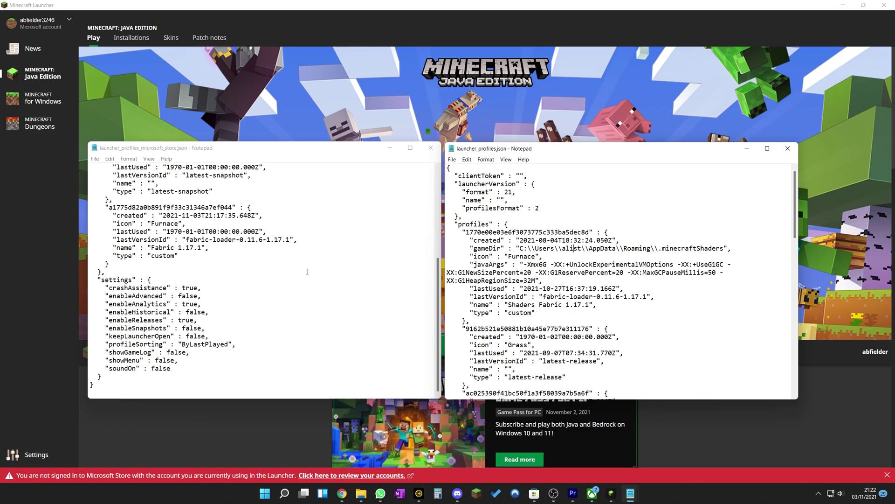
{"action": "left_click", "coordinate": [785, 151]}
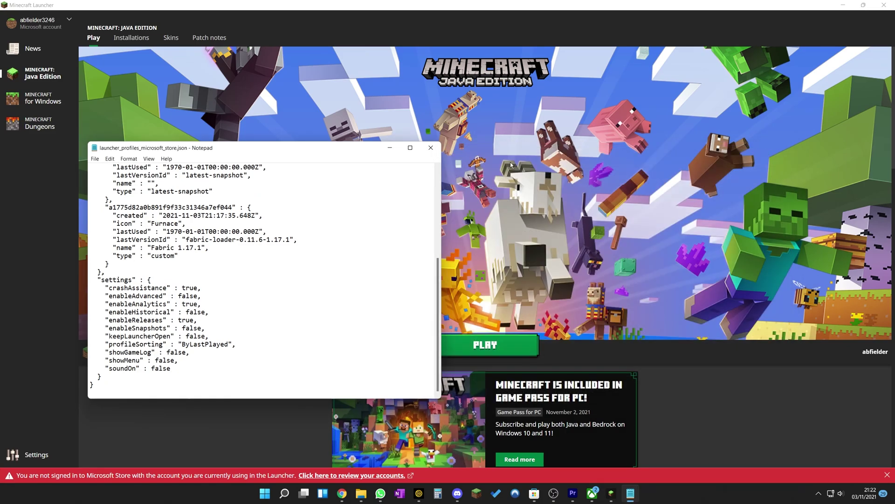
Step: Close launcher_profiles_microsoft_store.json, locate and select both launcher profile files in the .minecraft folder, and minimise the folder window
{"action": "left_click", "coordinate": [431, 148]}
{"action": "scroll", "coordinate": [559, 257], "scroll_direction": "down", "scroll_amount": 1}
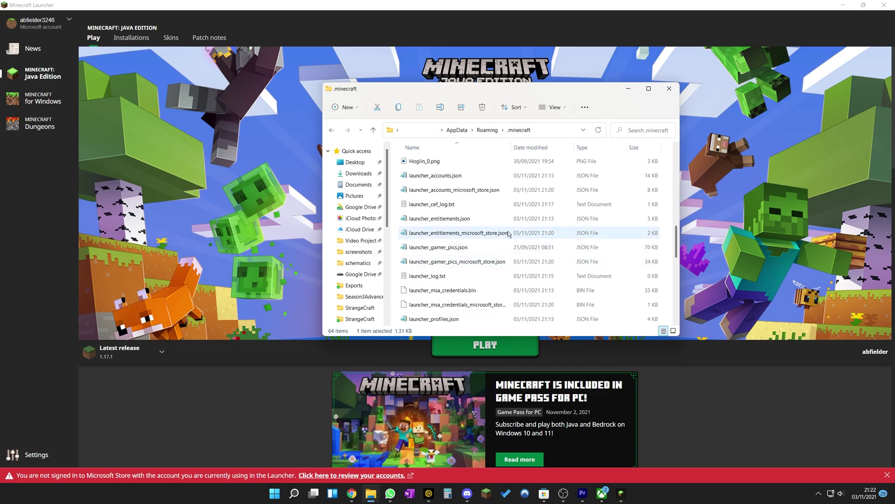
{"action": "scroll", "coordinate": [507, 237], "scroll_direction": "down", "scroll_amount": 1}
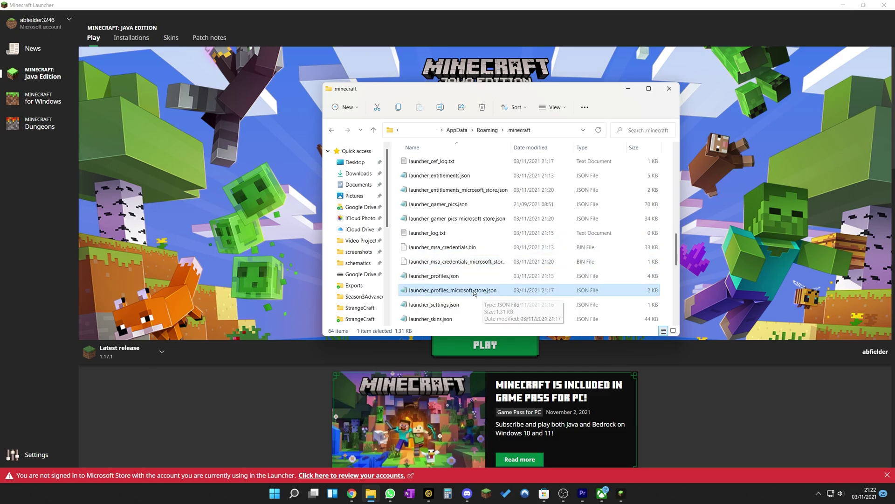
{"action": "key", "text": "F2"}
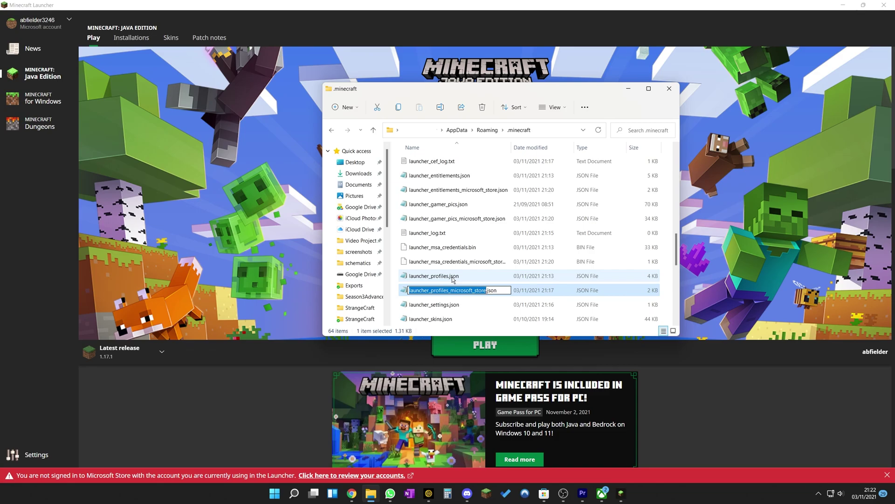
{"action": "left_click_drag", "start_coordinate": [482, 282], "coordinate": [523, 293]}
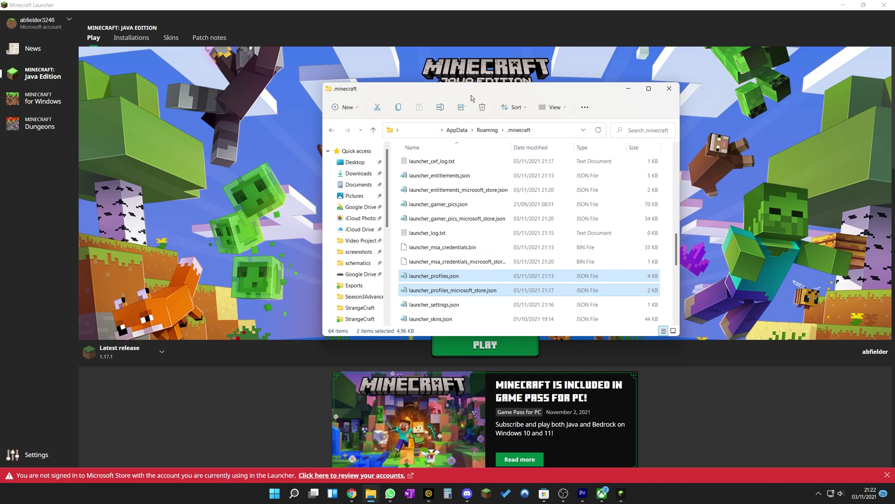
{"action": "key", "text": "super+Down"}
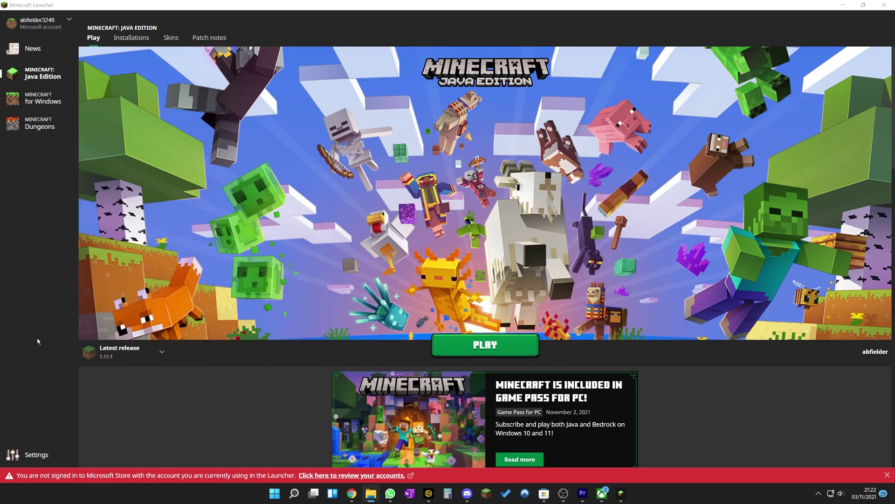
Step: Select Fabric 1.17.1 as the installation to play and open its settings for editing with the additional Java options expanded
{"action": "left_click", "coordinate": [162, 351]}
{"action": "left_click", "coordinate": [144, 314]}
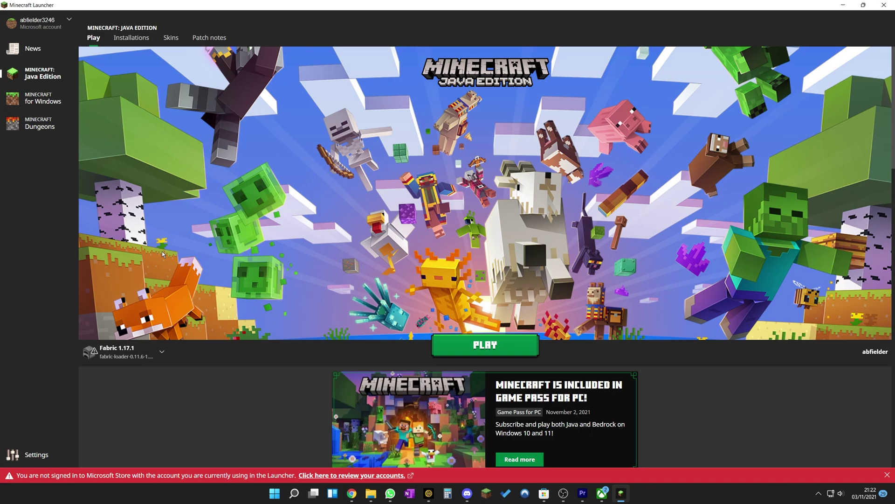
{"action": "left_click", "coordinate": [131, 37]}
{"action": "mouse_move", "coordinate": [447, 162]}
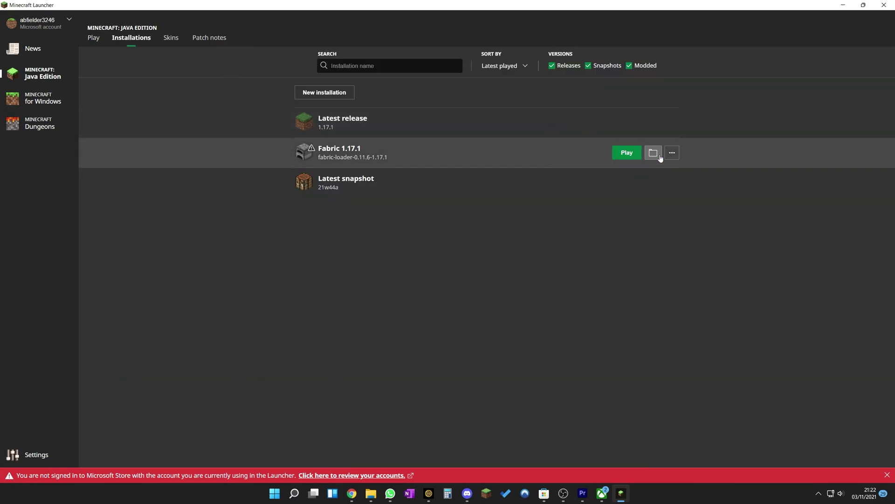
{"action": "left_click", "coordinate": [672, 153]}
{"action": "left_click", "coordinate": [667, 178]}
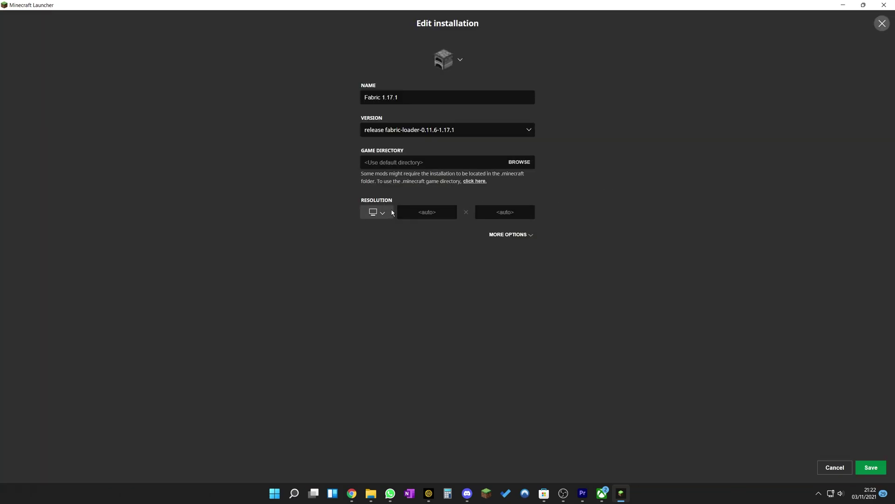
{"action": "left_click", "coordinate": [513, 234]}
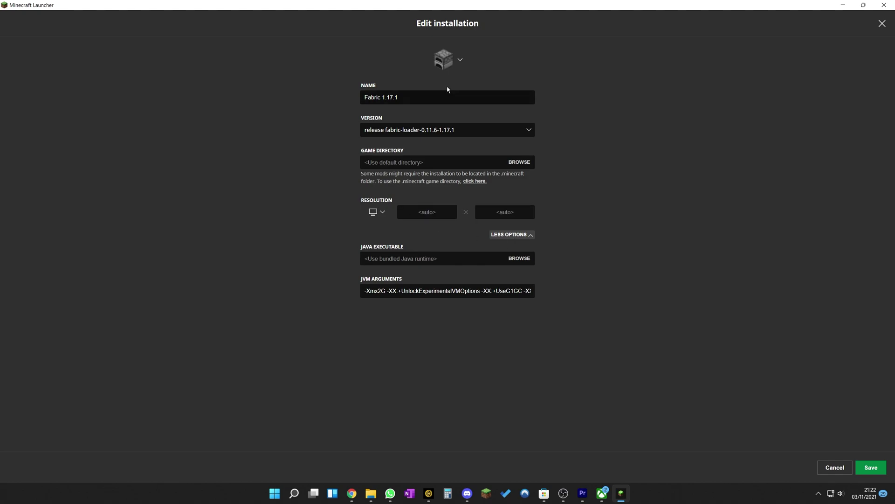
Step: Change the Fabric 1.17.1 installation's icon from the furnace to the diamond ore block and save the installation
{"action": "left_click", "coordinate": [460, 60]}
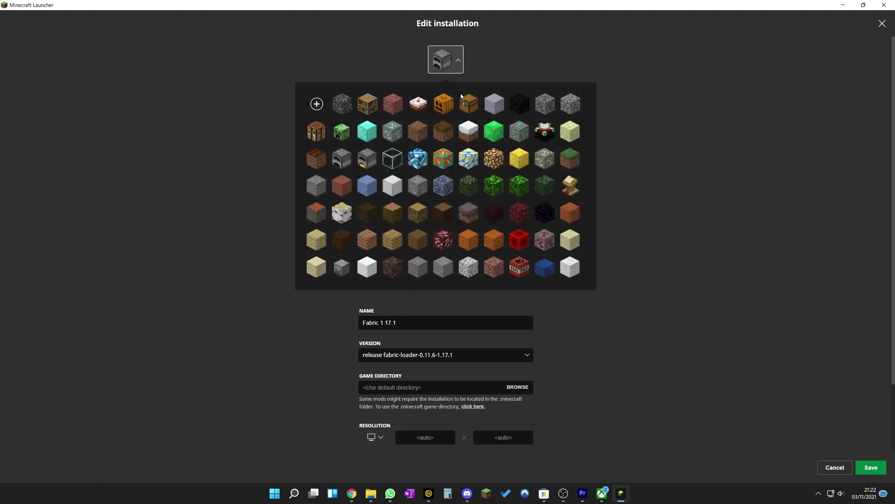
{"action": "left_click", "coordinate": [392, 132]}
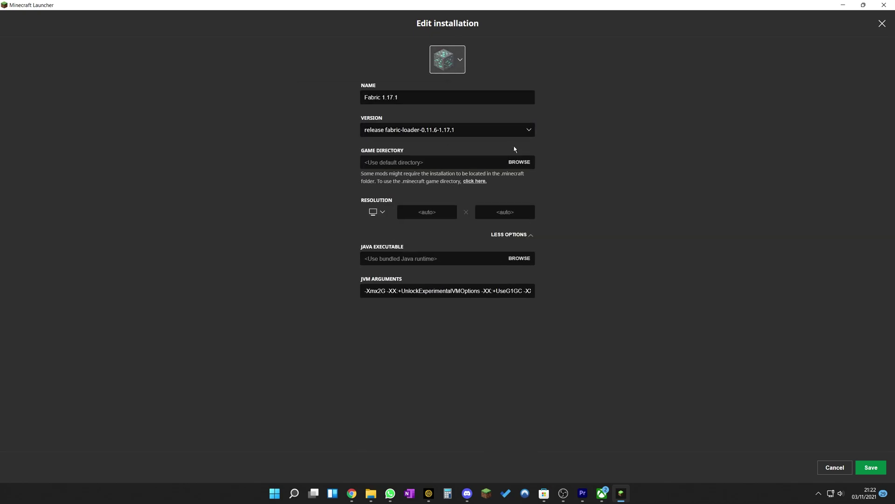
{"action": "left_click", "coordinate": [870, 467]}
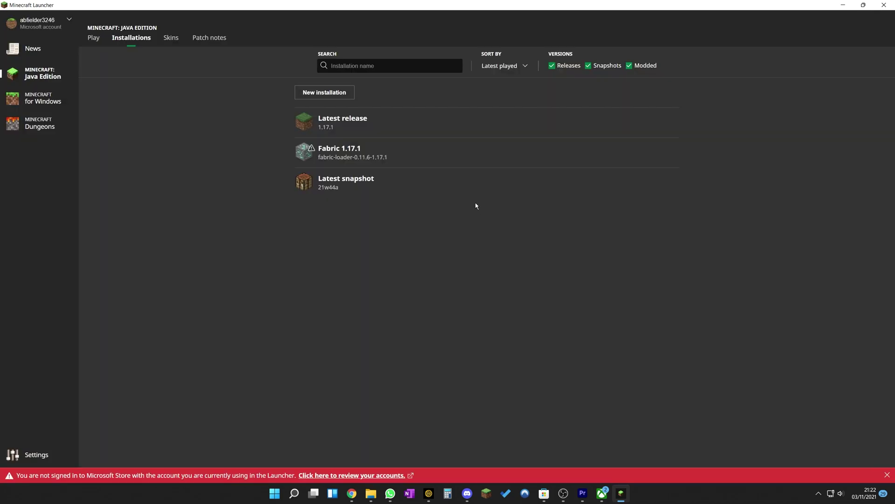
Step: Launch the Fabric 1.17.1 installation, accepting the modded-installation risks without further warnings, and close the Xbox app
{"action": "left_click", "coordinate": [627, 154]}
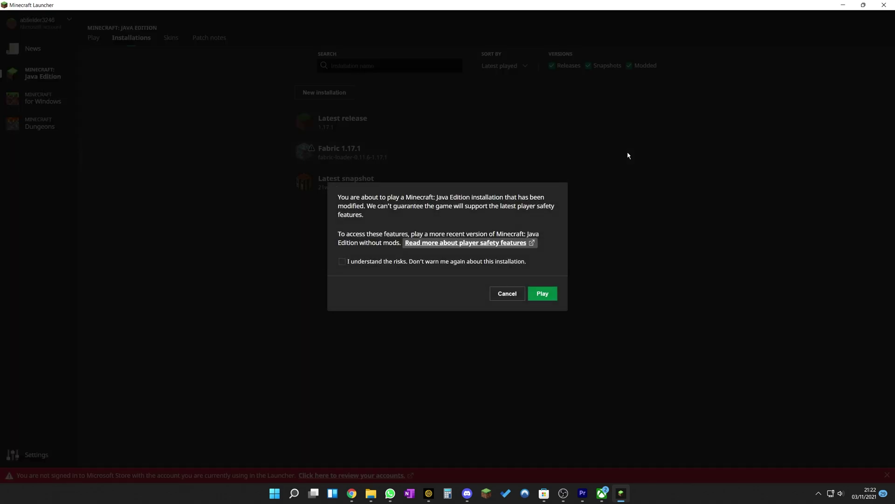
{"action": "left_click", "coordinate": [460, 262]}
{"action": "left_click", "coordinate": [542, 294]}
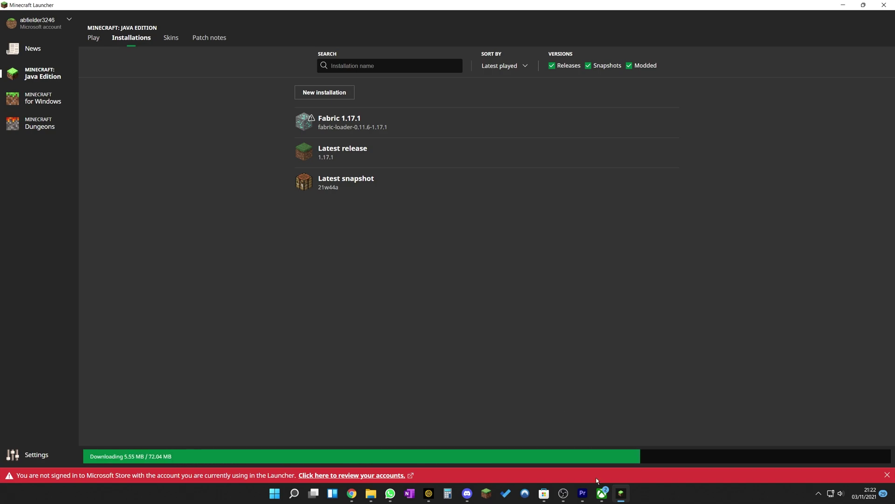
{"action": "left_click", "coordinate": [602, 493]}
{"action": "left_click", "coordinate": [883, 5]}
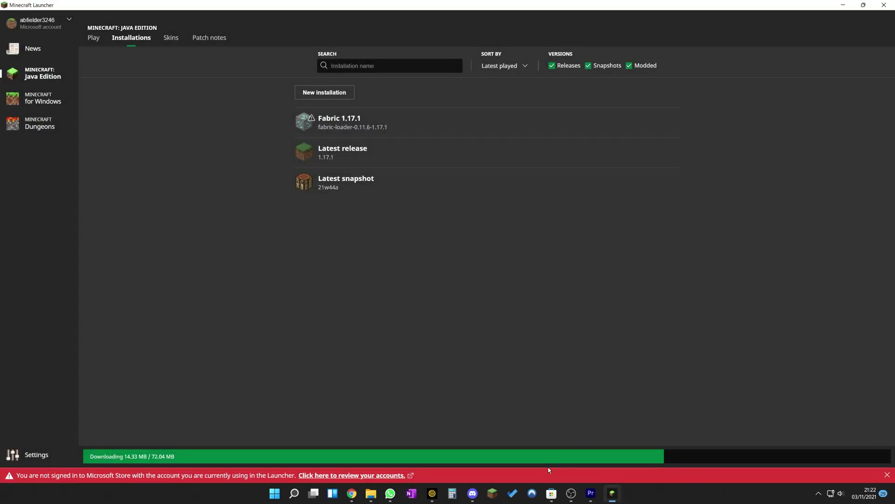
Step: Search Windows for "minecr" to find the Minecraft launchers installed on the computer
{"action": "left_click", "coordinate": [284, 494]}
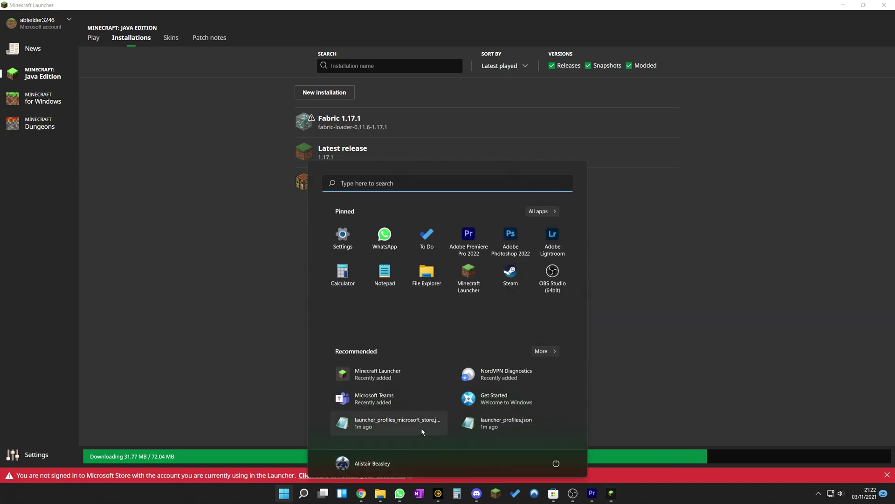
{"action": "left_click", "coordinate": [380, 183]}
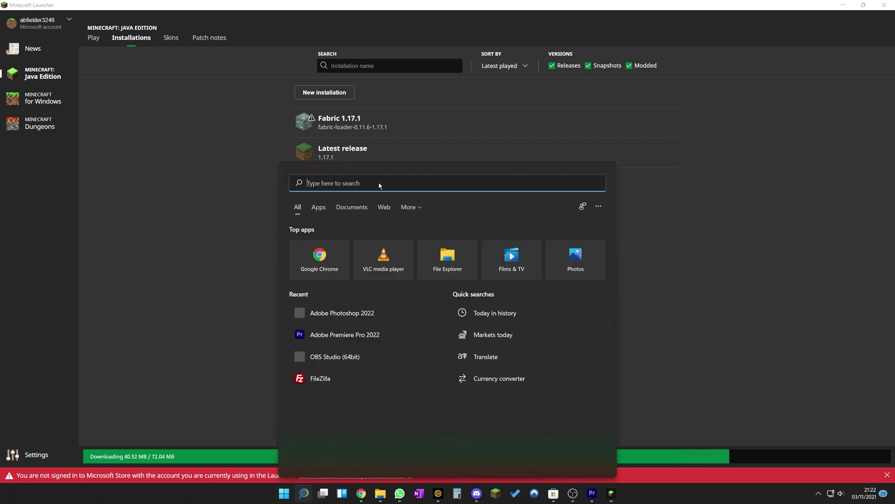
{"action": "type", "text": "mine"}
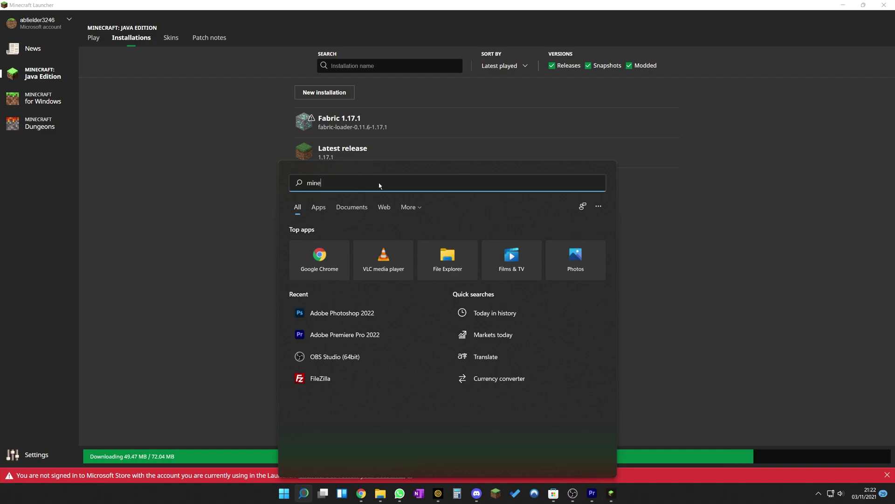
{"action": "type", "text": "cr"}
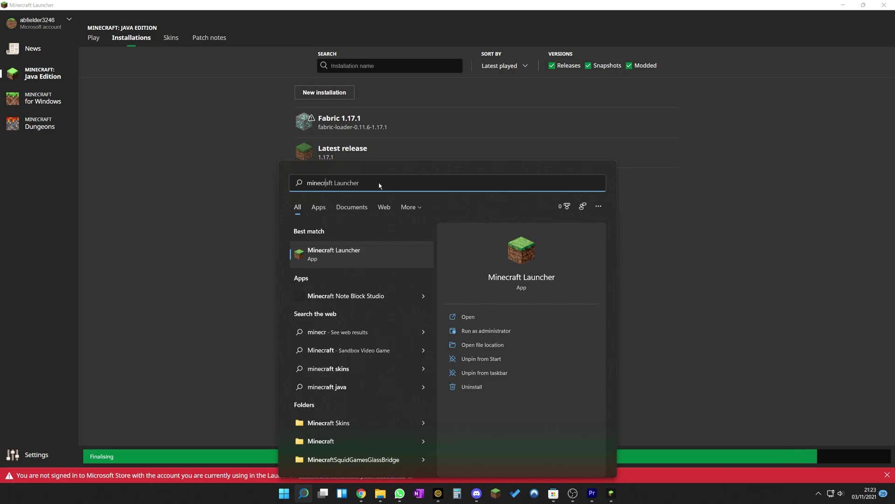
{"action": "mouse_move", "coordinate": [612, 495]}
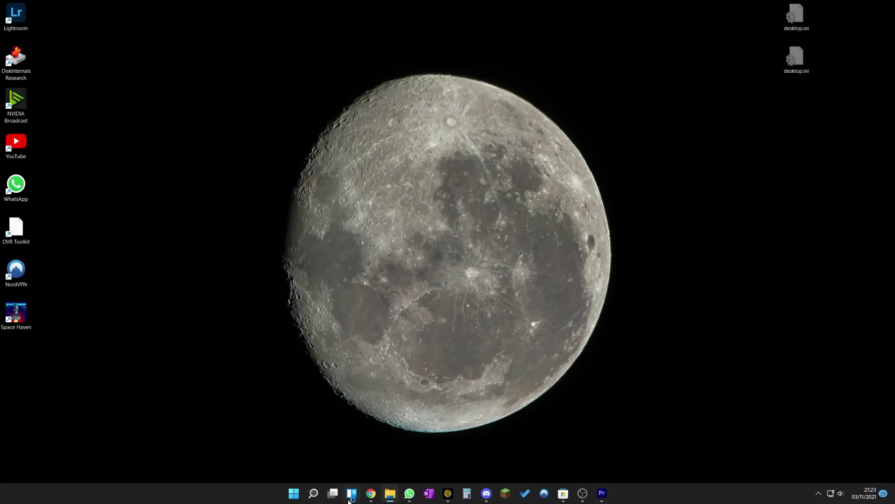
Step: Try to start the pinned Minecraft Launcher, and start the recently added Minecraft Launcher
{"action": "left_click", "coordinate": [295, 494]}
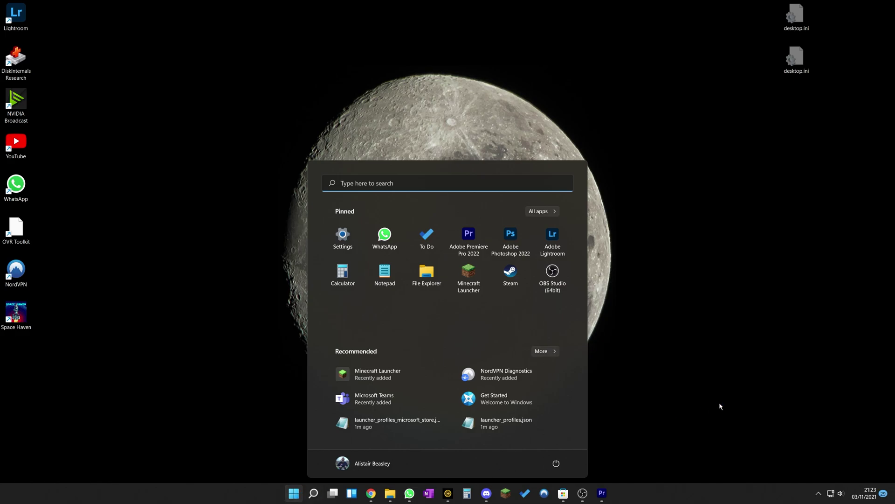
{"action": "left_click", "coordinate": [468, 273]}
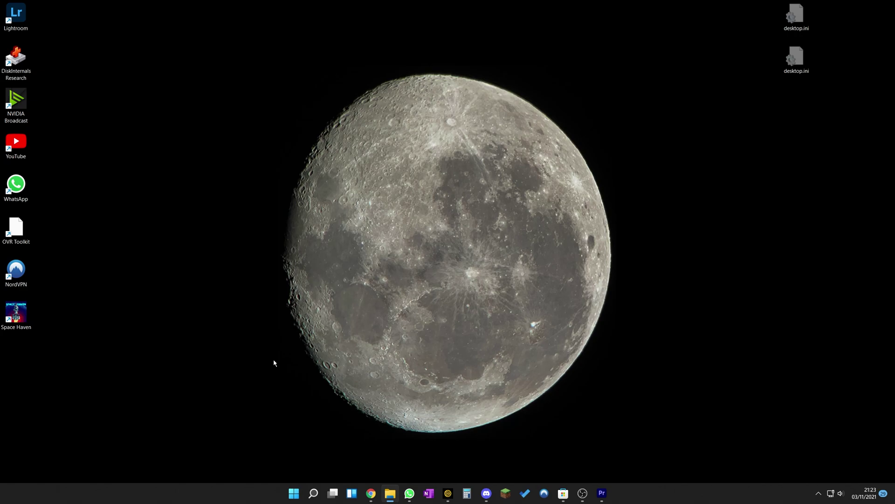
{"action": "left_click", "coordinate": [294, 498]}
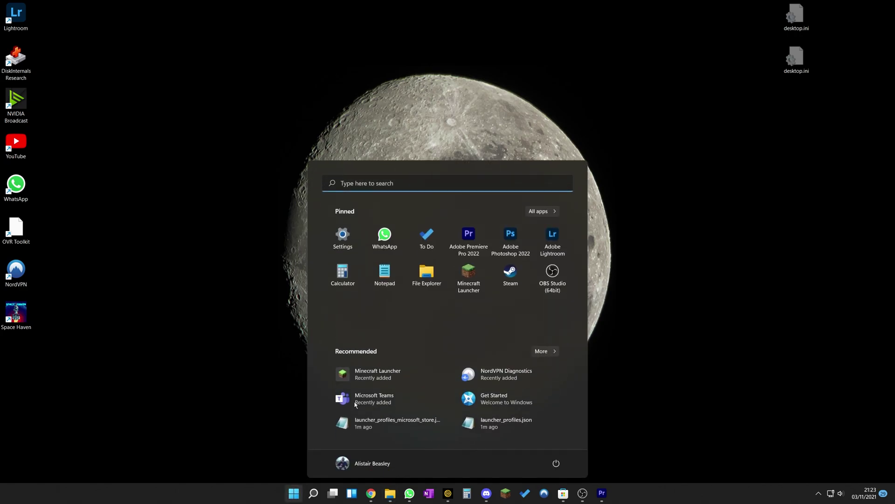
{"action": "left_click", "coordinate": [366, 375]}
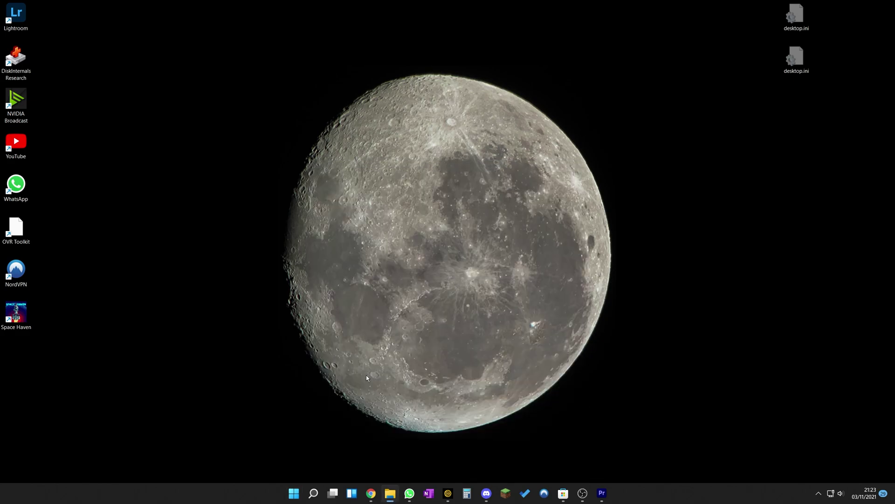